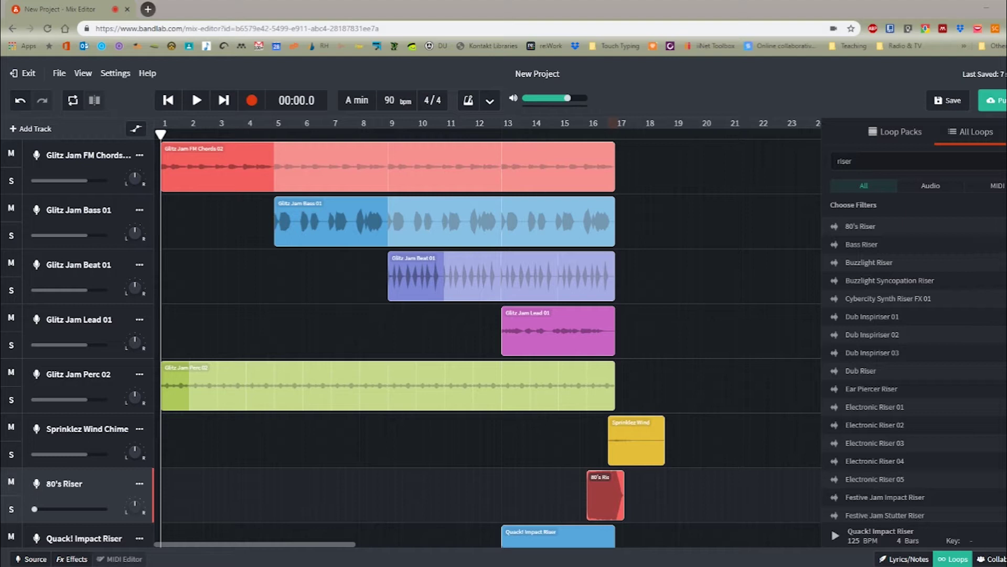
Step: Play back the finished stacked Glitz Jam loop arrangement
click(196, 101)
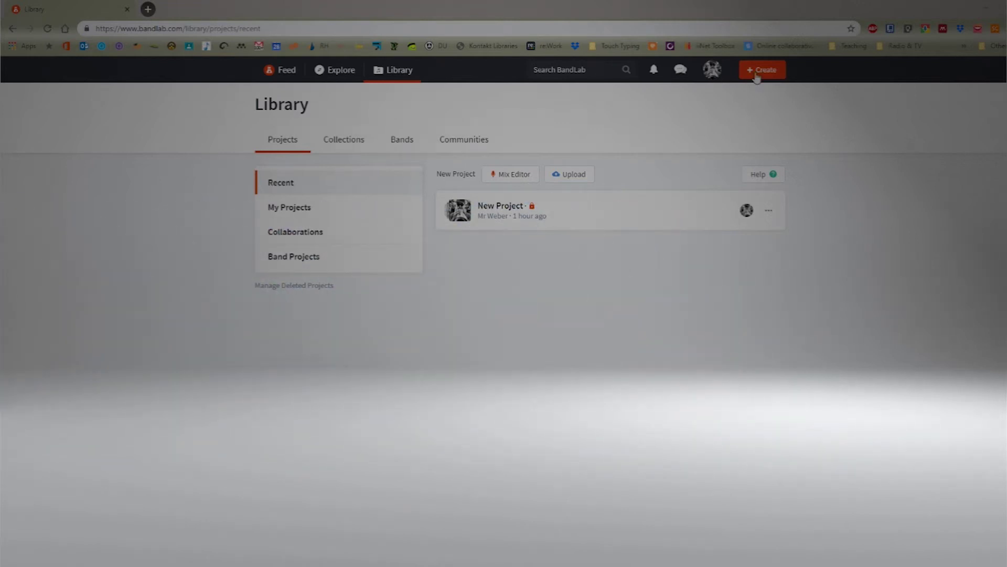
Step: Start a new music project and open the loop library with the genre filter reset
click(758, 73)
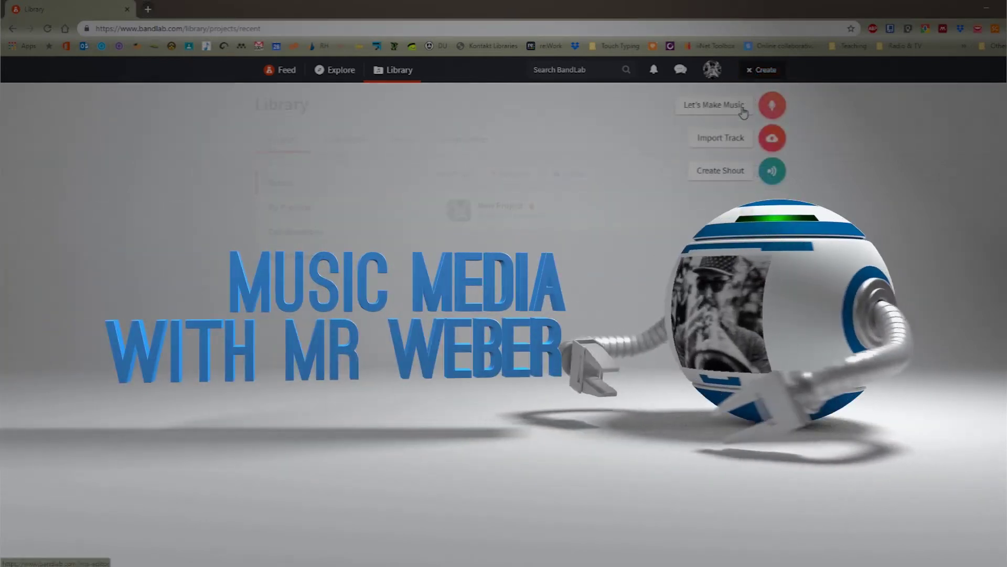
click(743, 107)
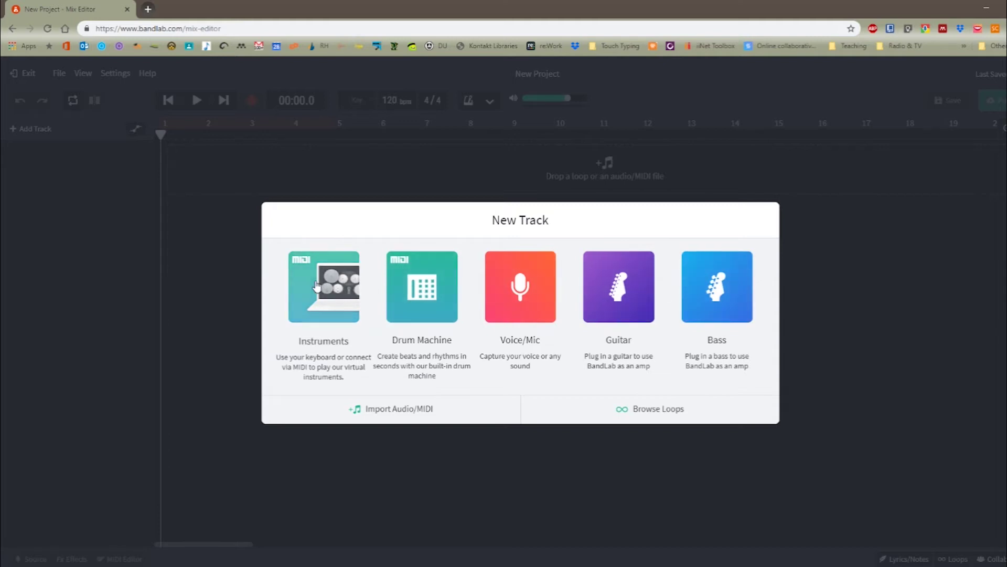
click(651, 417)
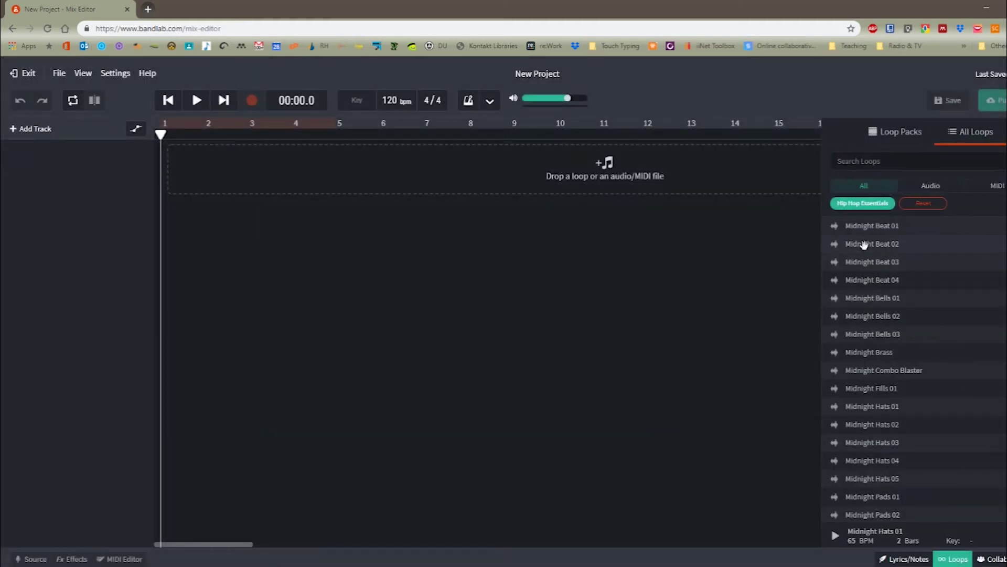
click(923, 204)
scroll(915, 278, down, 3)
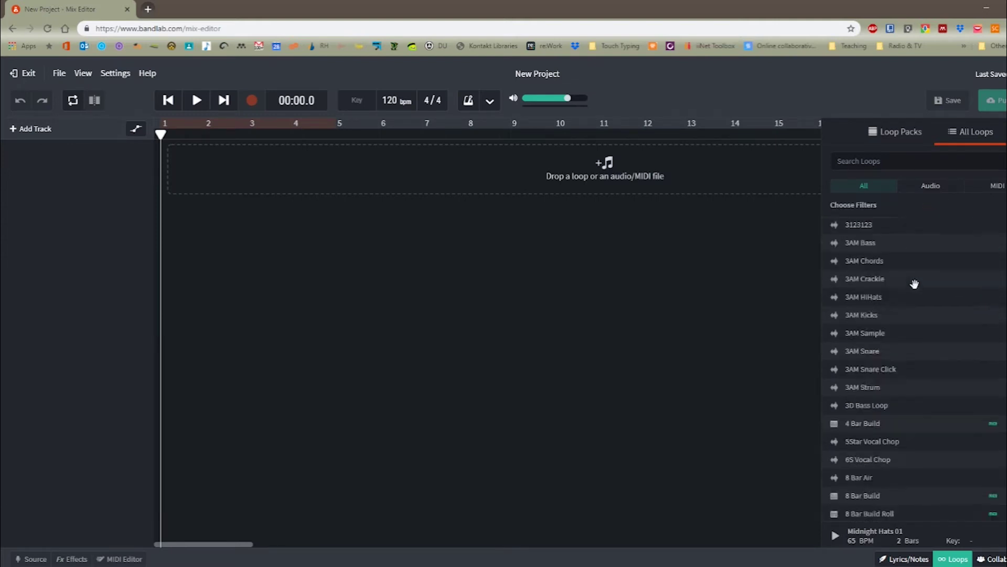
scroll(915, 278, up, 3)
Step: Browse the Loop Packs collection and preview the K-POP Expanded pack
click(891, 134)
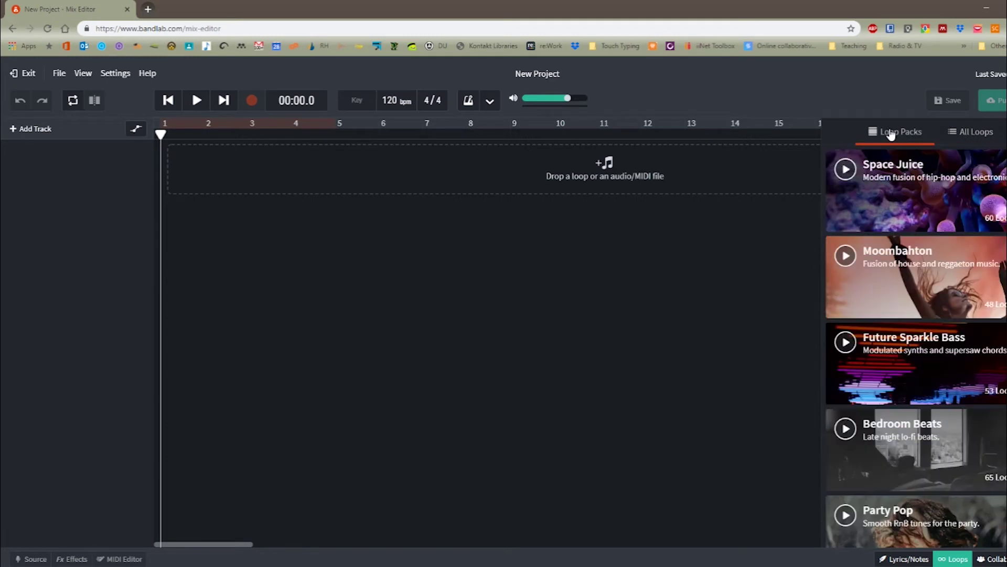
scroll(925, 207, down, 4)
scroll(926, 212, up, 3)
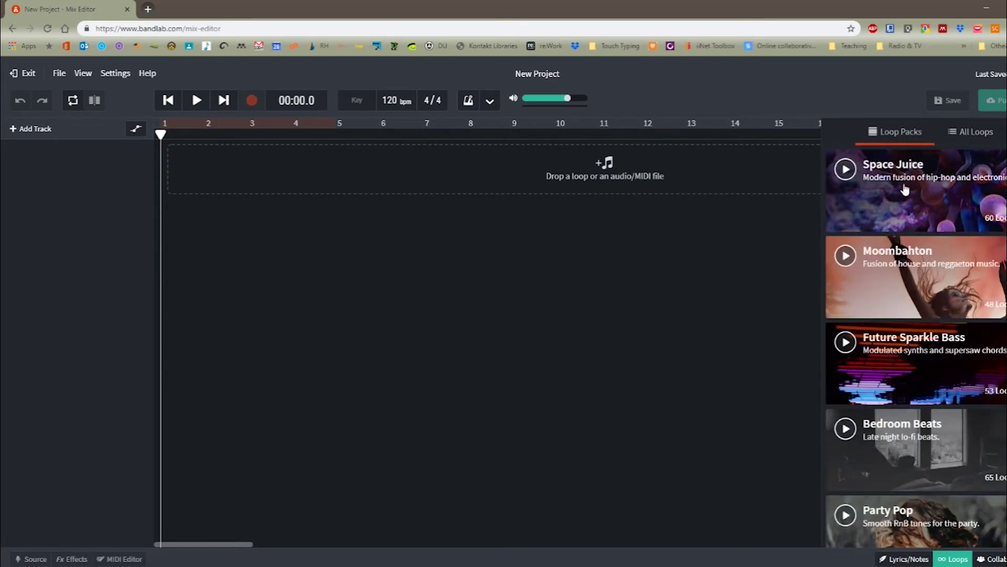
scroll(938, 233, down, 1)
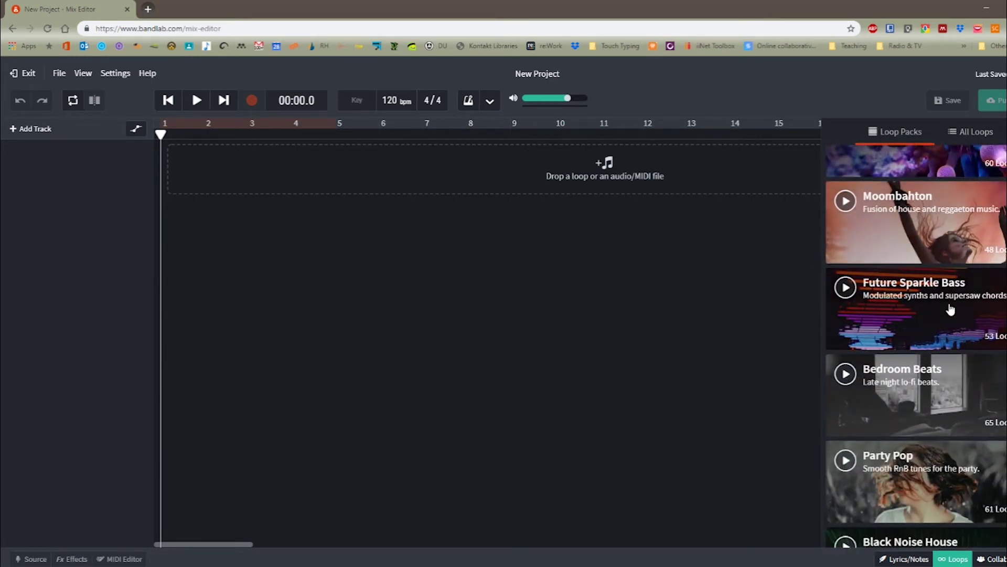
scroll(949, 309, down, 2)
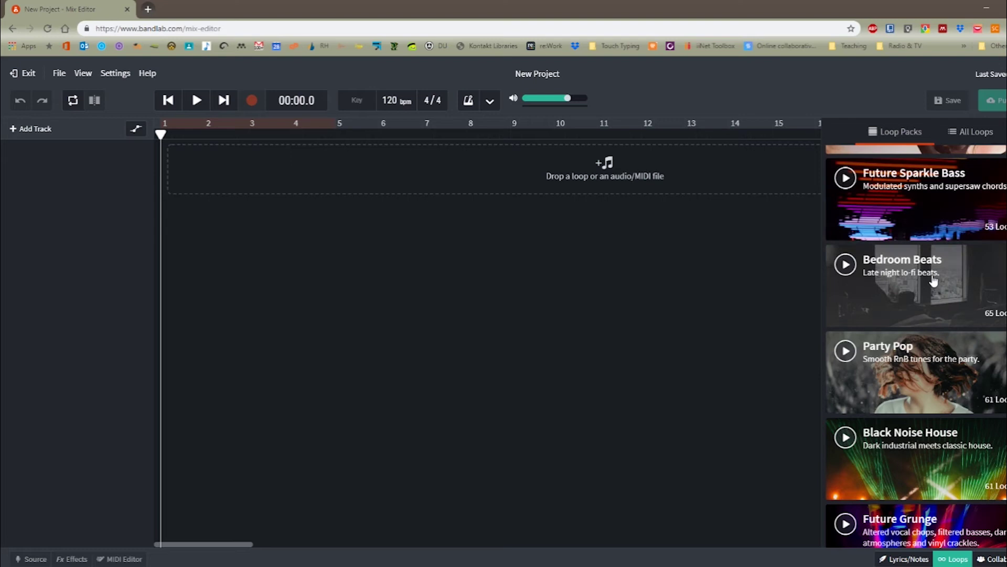
scroll(934, 281, down, 2)
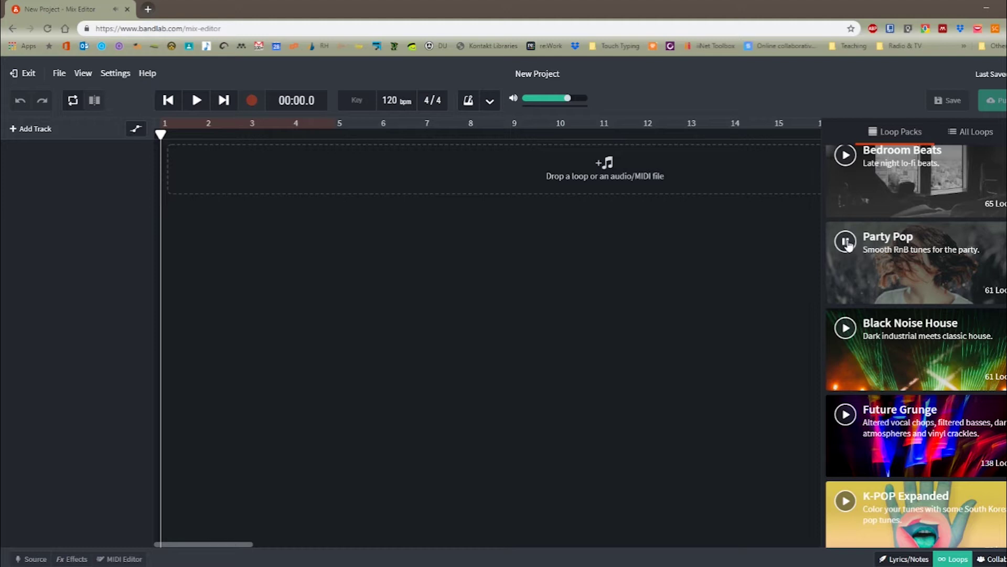
scroll(872, 289, down, 2)
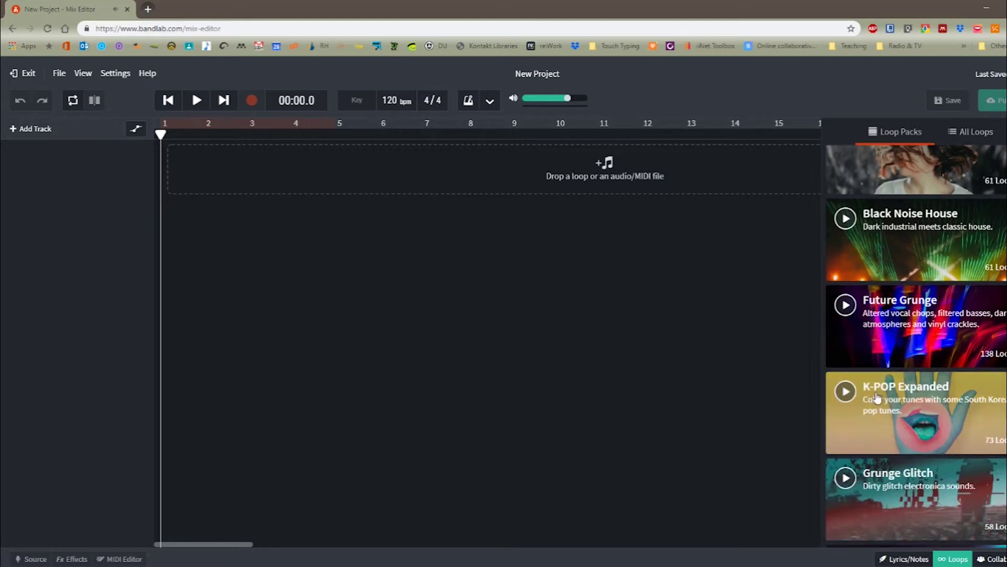
click(846, 392)
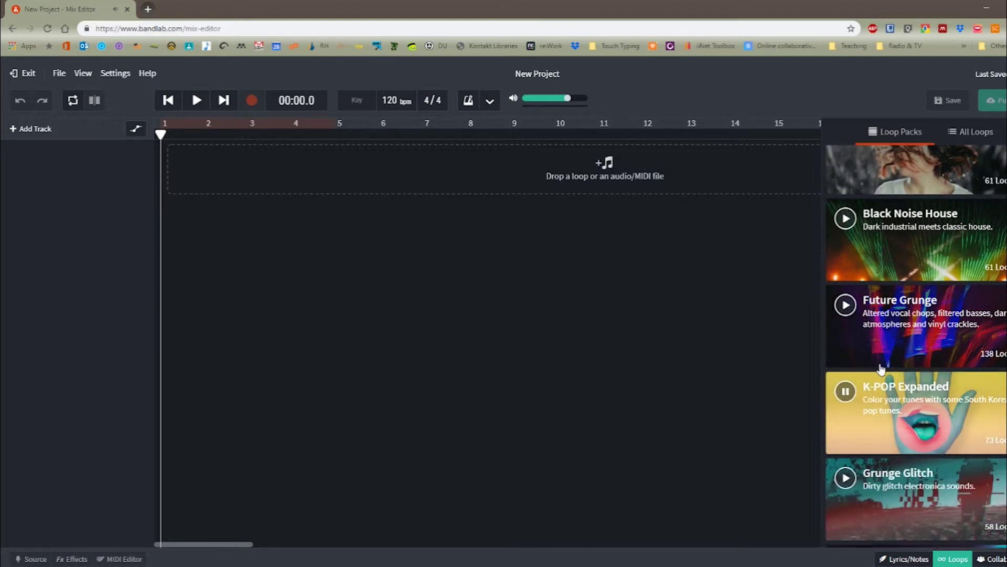
Step: Scroll through the remaining packs and open the Party Pop pack's loop list
scroll(881, 369, down, 6)
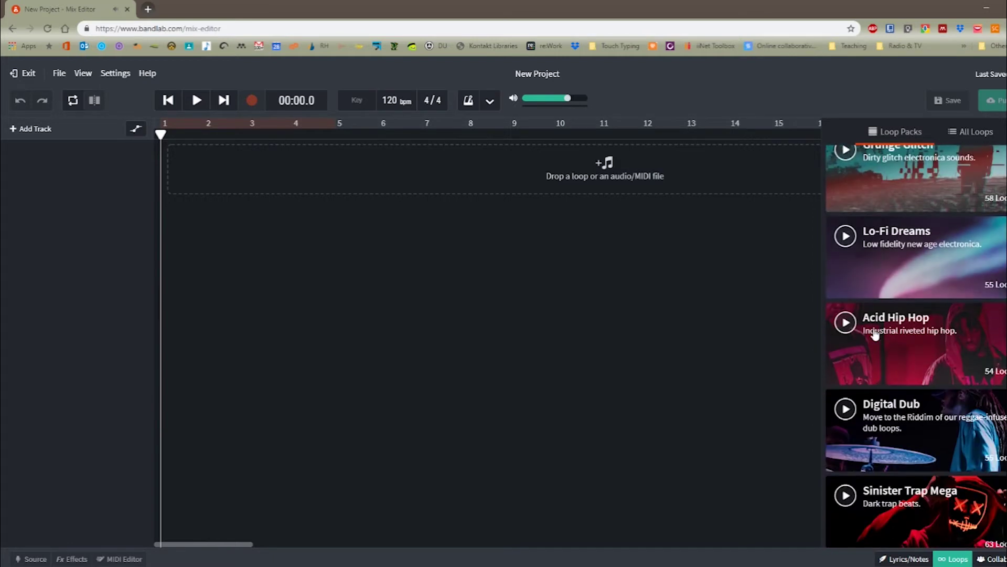
scroll(872, 326, up, 2)
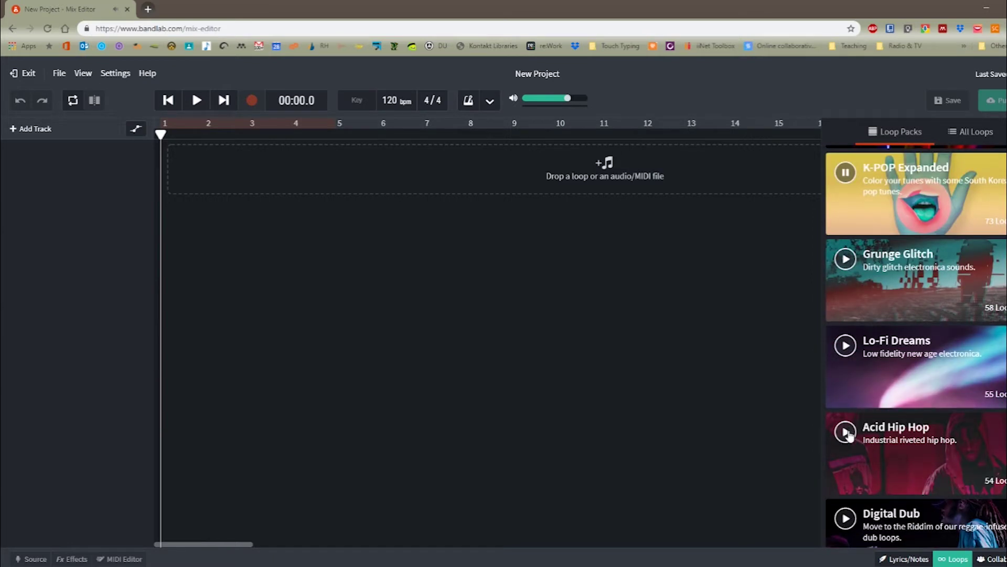
scroll(849, 435, down, 5)
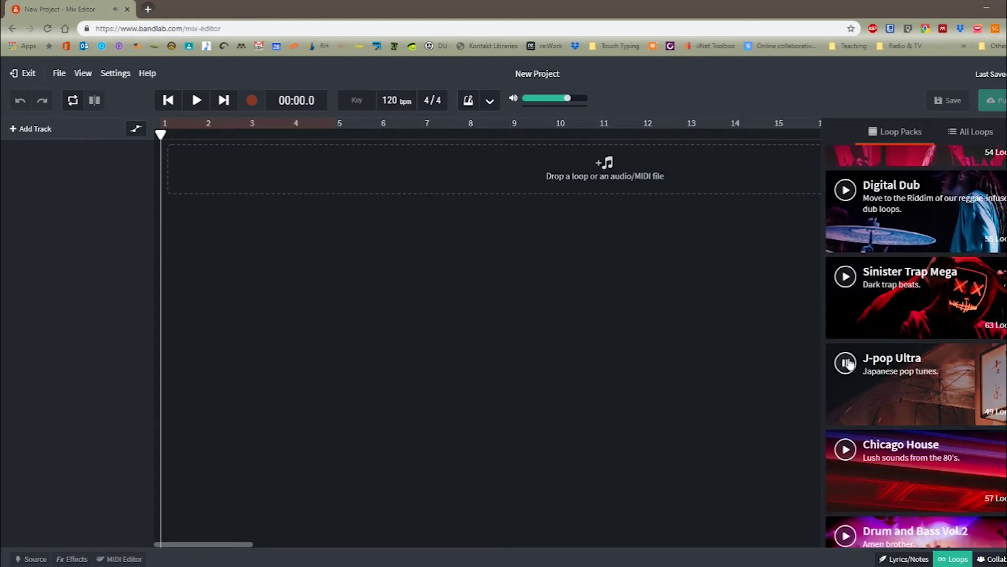
scroll(847, 362, down, 7)
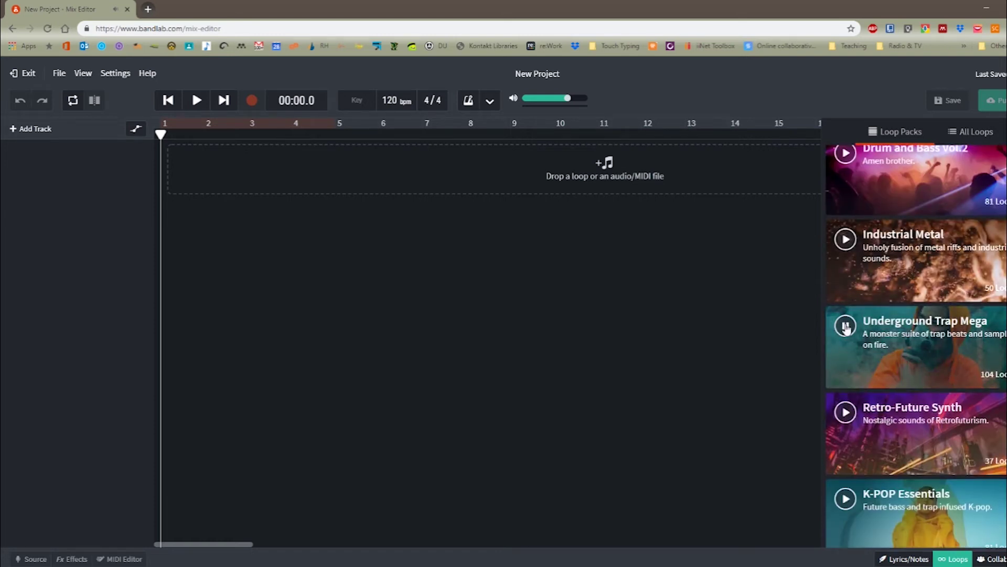
scroll(846, 327, down, 3)
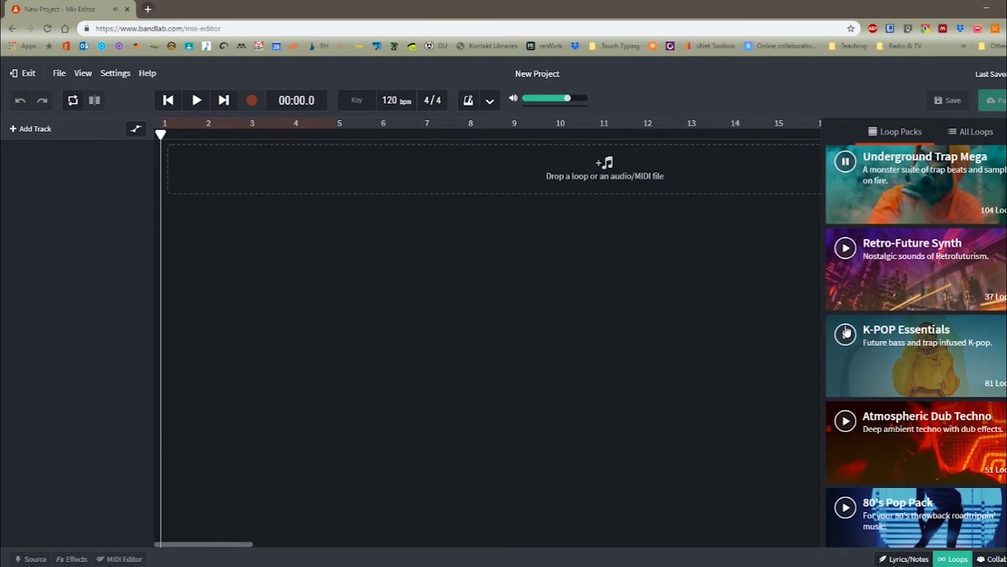
scroll(853, 426, down, 1)
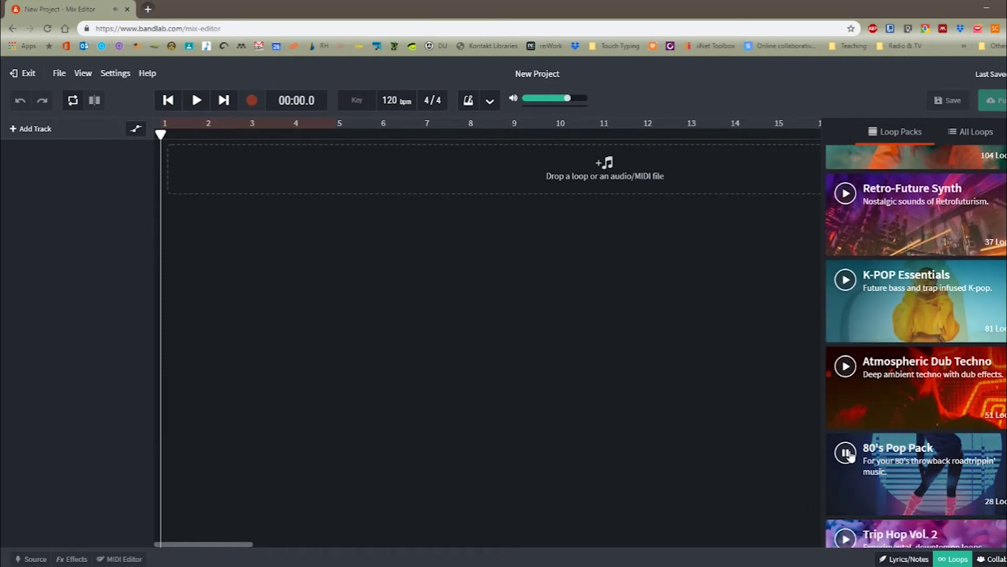
scroll(853, 391, up, 9)
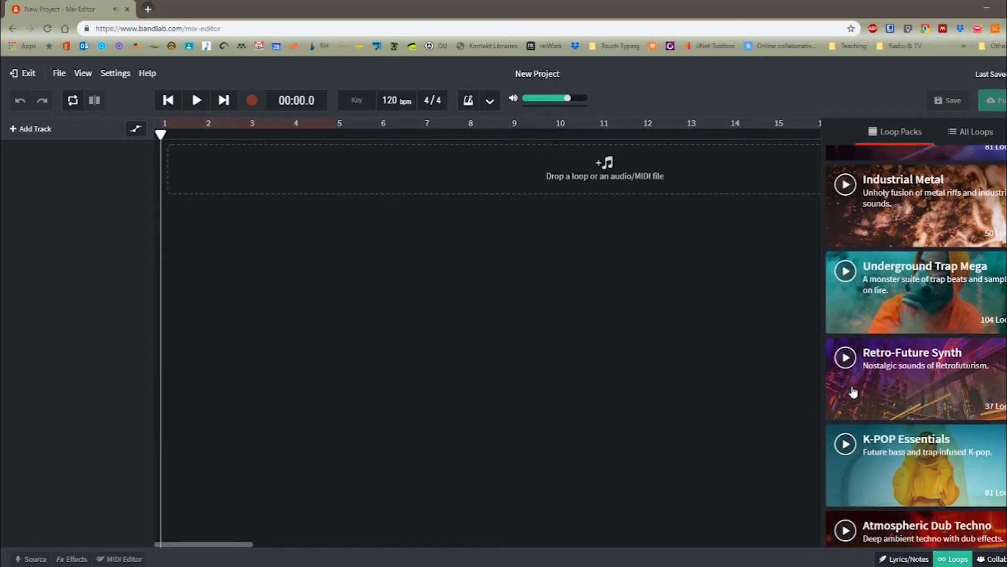
scroll(853, 391, up, 3)
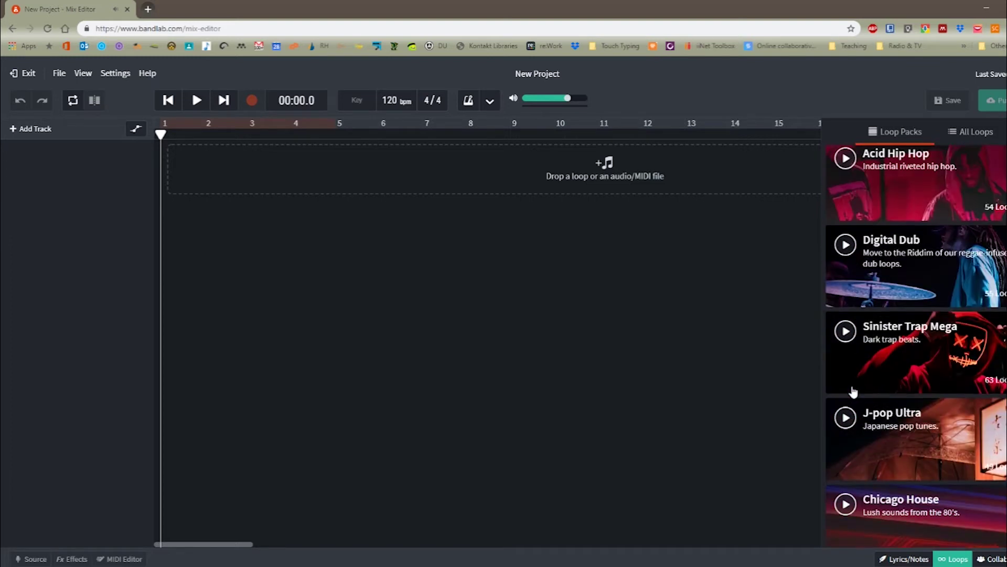
scroll(852, 388, up, 3)
scroll(853, 390, up, 7)
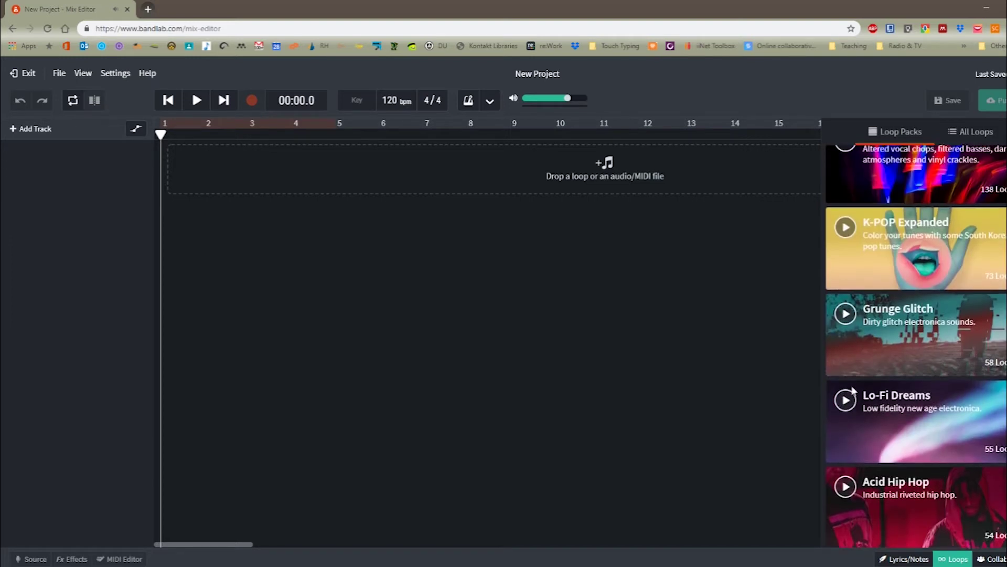
scroll(859, 355, up, 2)
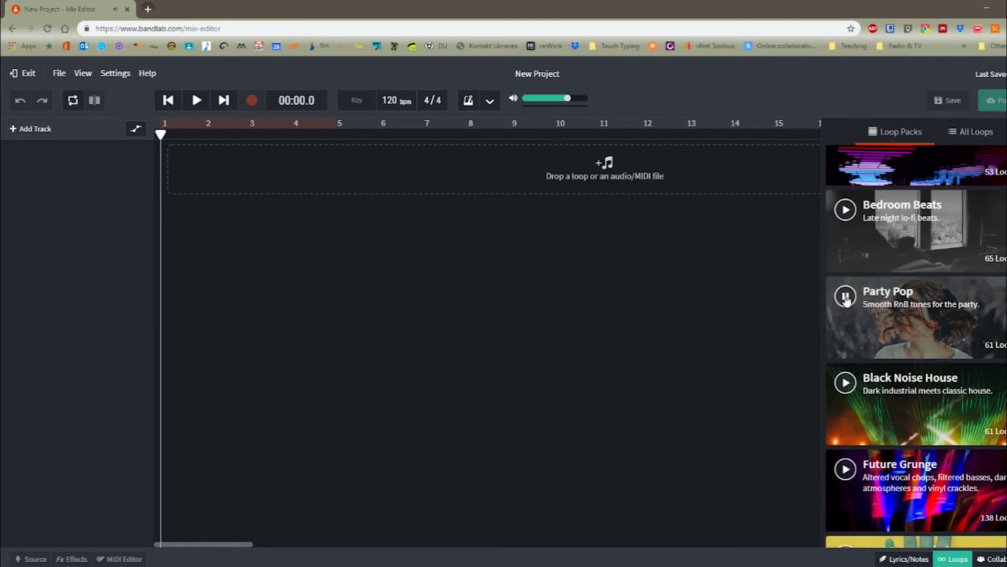
click(927, 303)
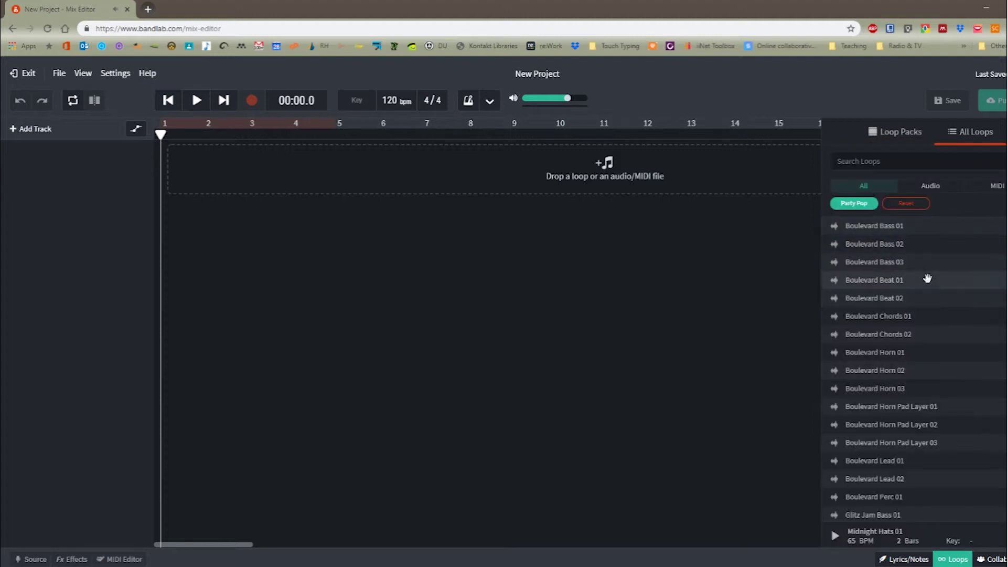
click(901, 132)
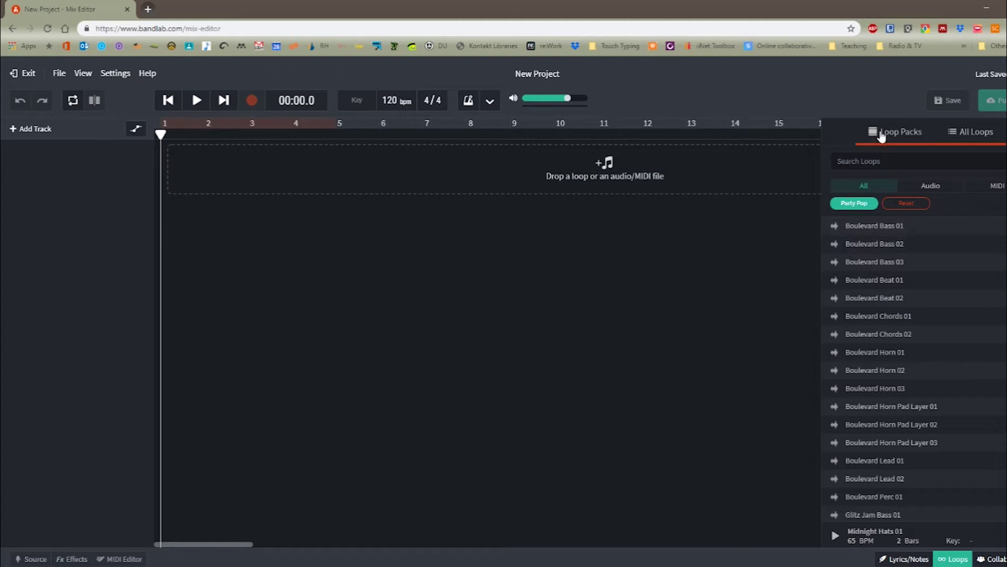
scroll(928, 293, down, 7)
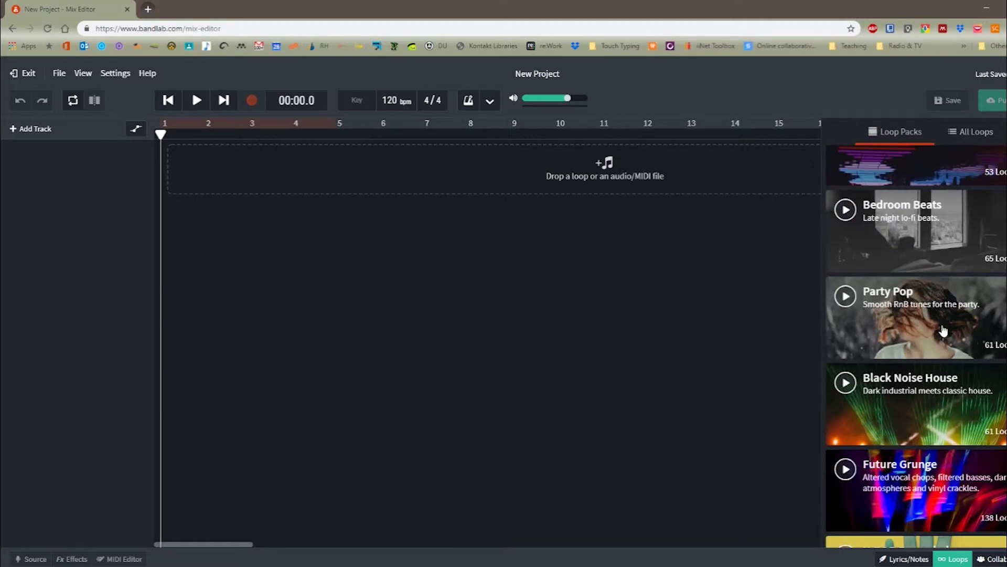
scroll(890, 307, up, 3)
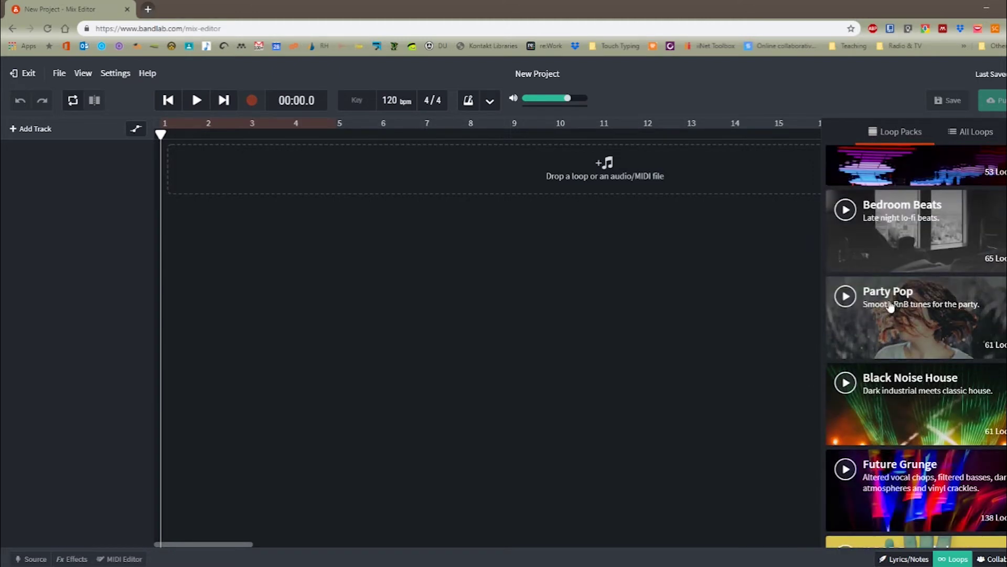
click(932, 321)
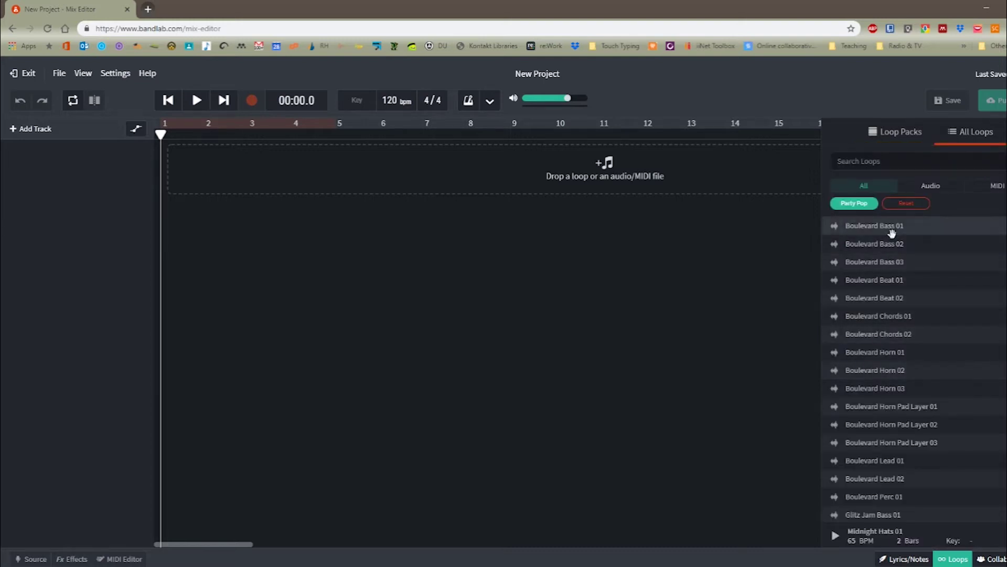
click(873, 227)
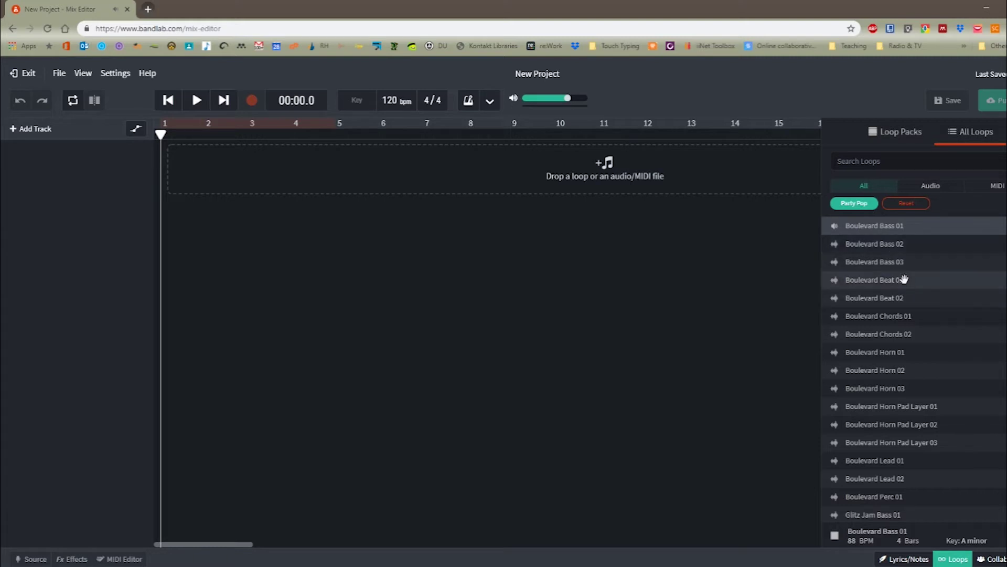
click(895, 226)
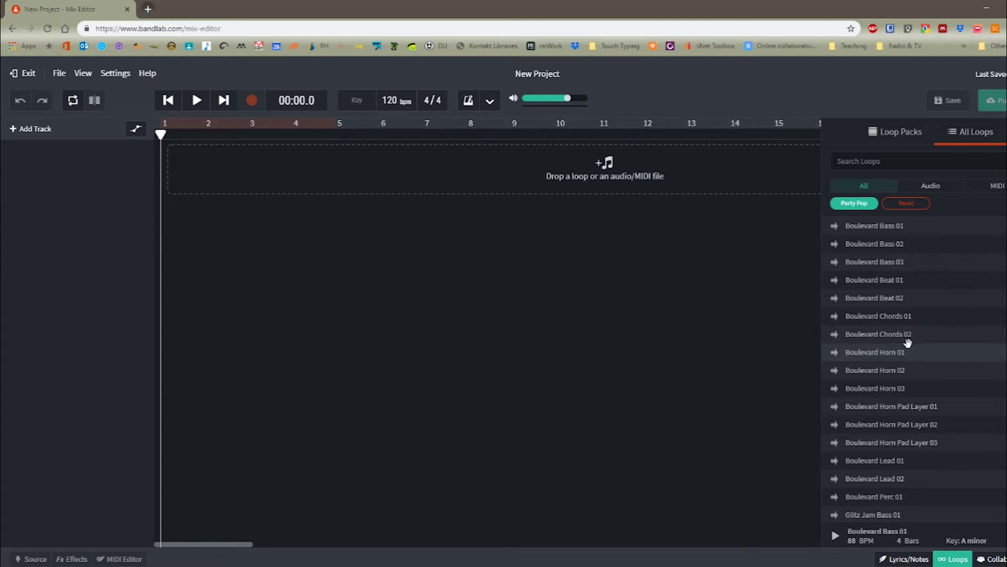
scroll(907, 341, down, 3)
scroll(908, 340, down, 3)
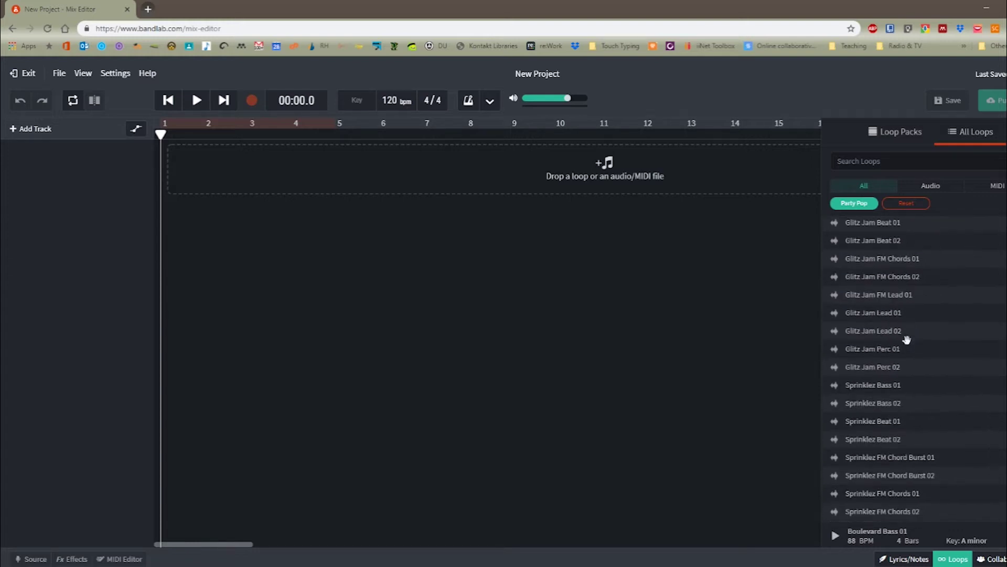
scroll(908, 340, down, 3)
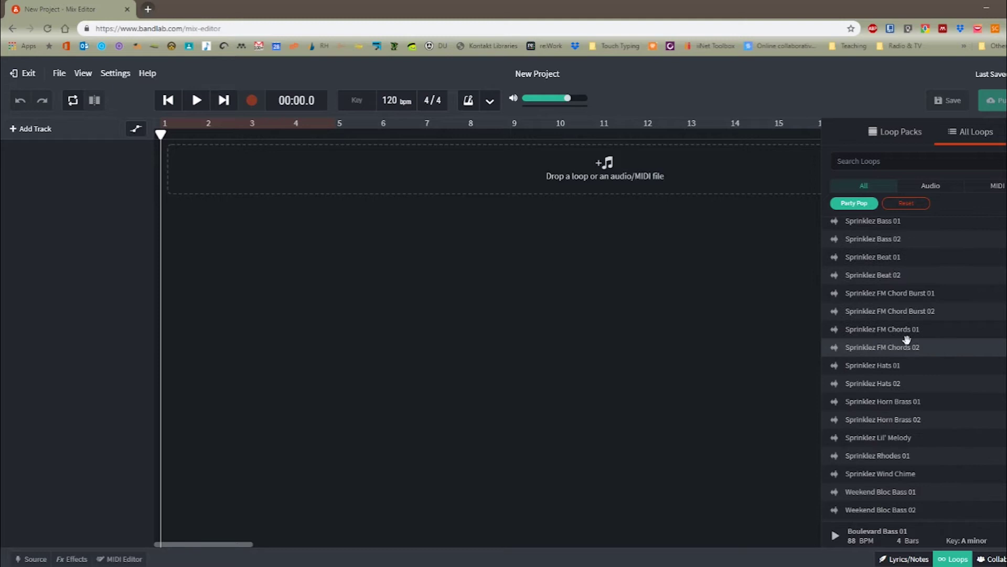
scroll(907, 340, up, 10)
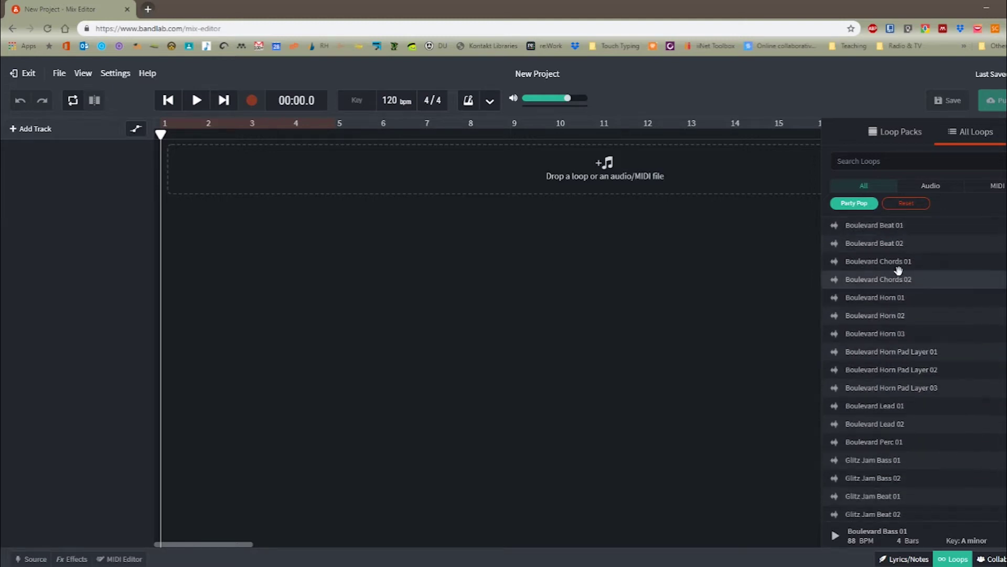
scroll(899, 267, down, 1)
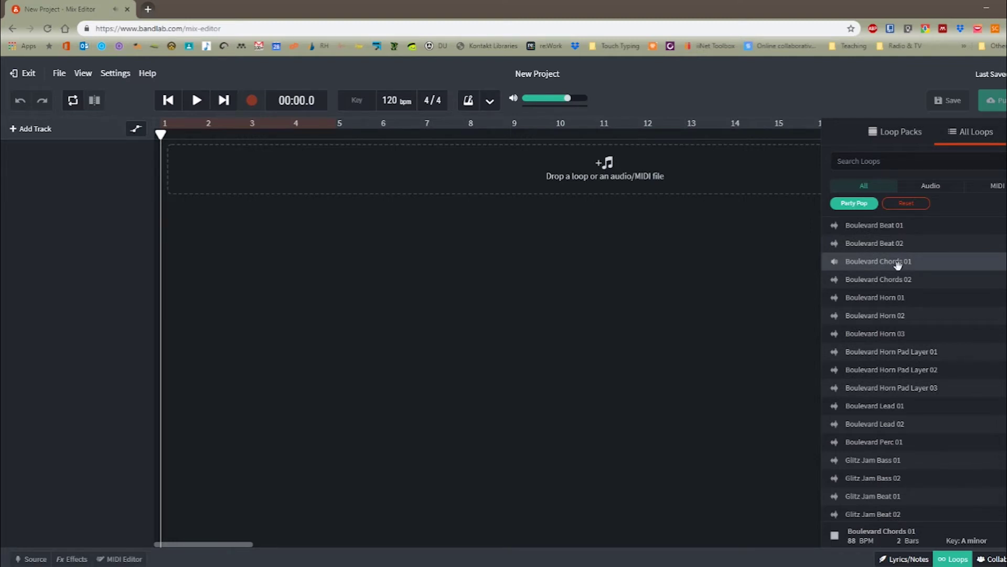
click(900, 285)
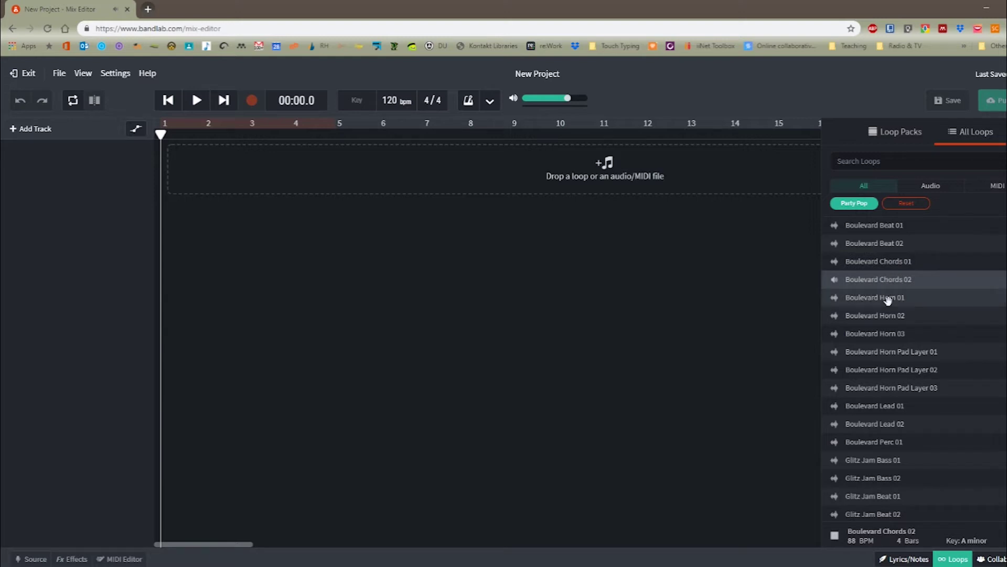
scroll(900, 415, down, 3)
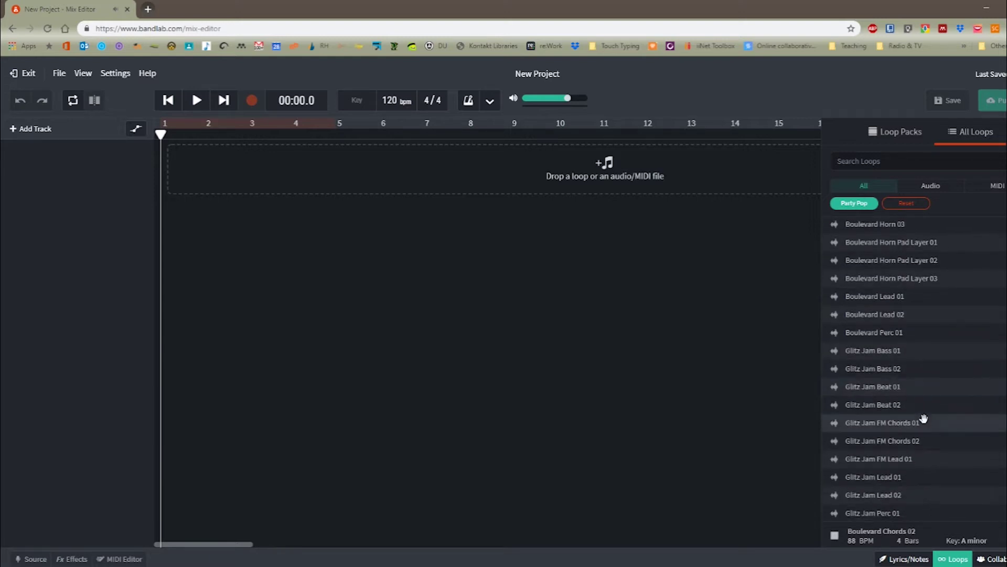
click(892, 370)
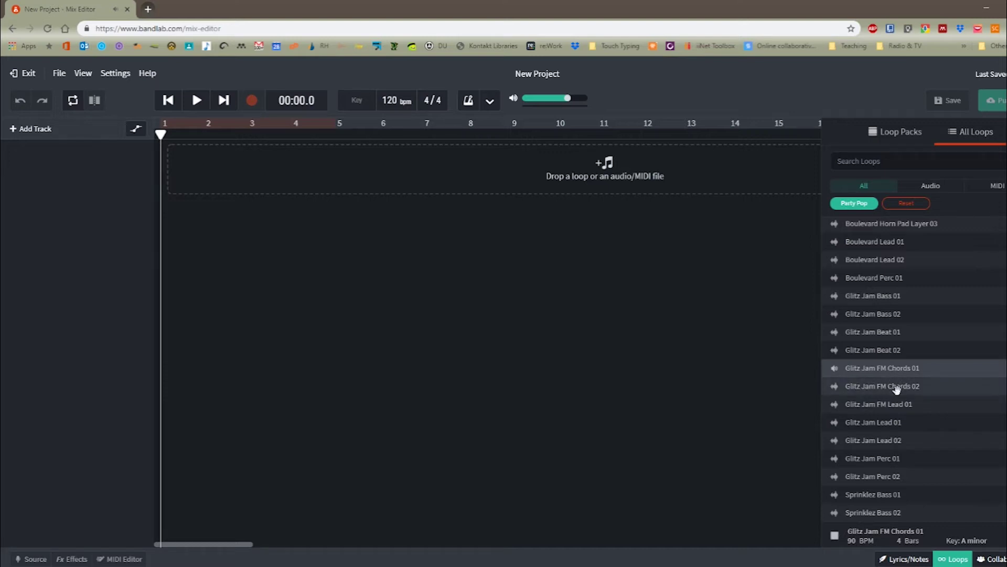
click(897, 387)
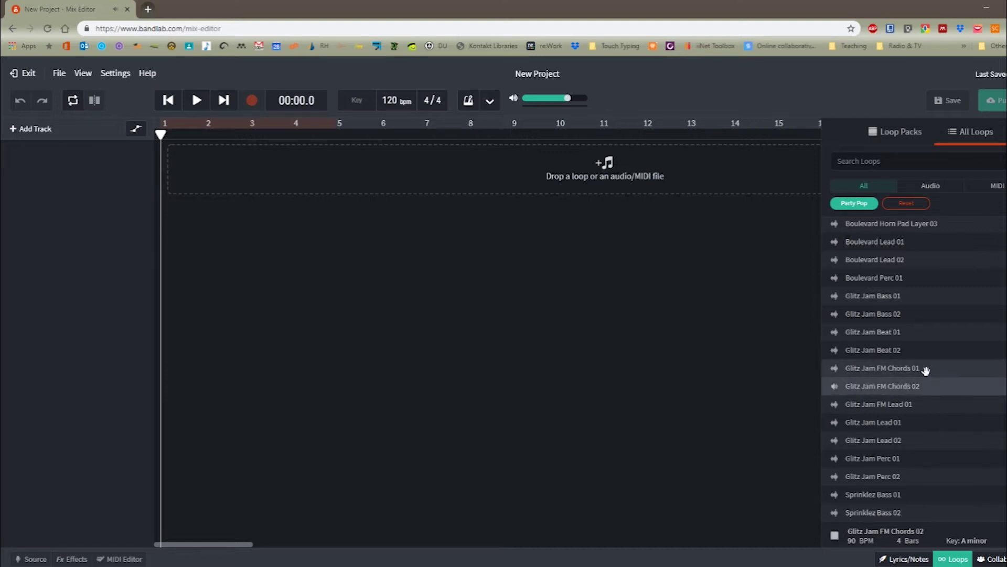
scroll(939, 388, down, 1)
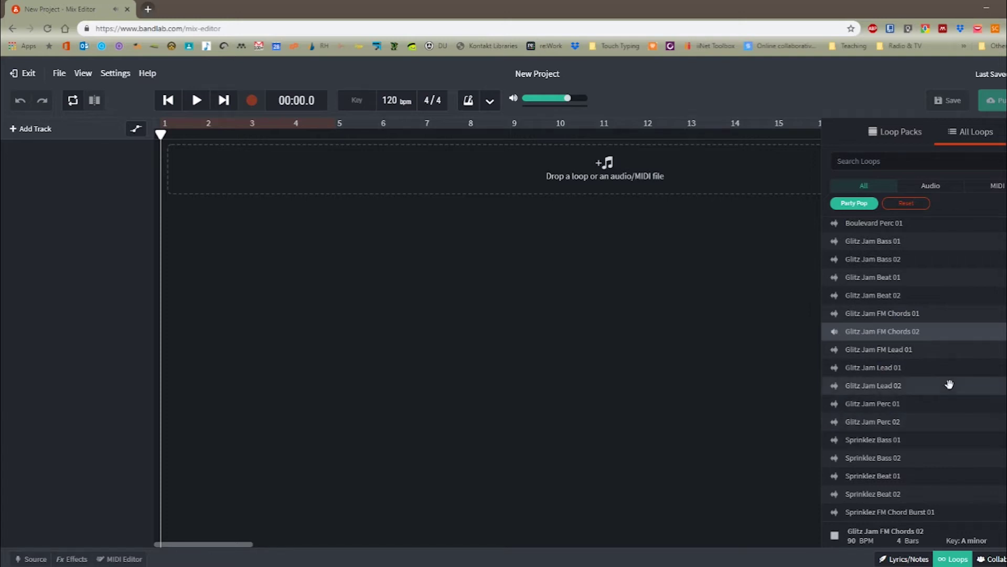
scroll(947, 388, down, 2)
click(917, 404)
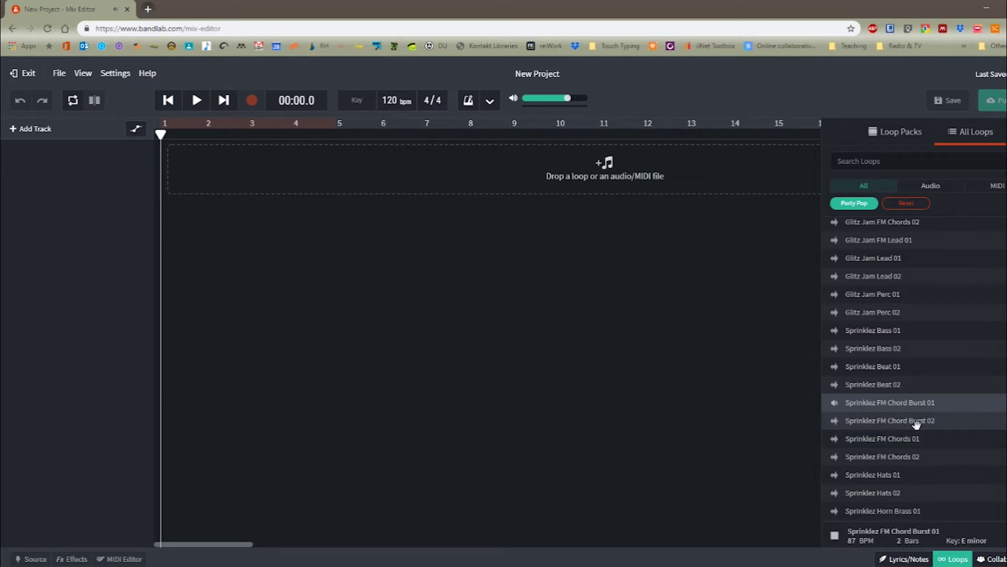
click(909, 439)
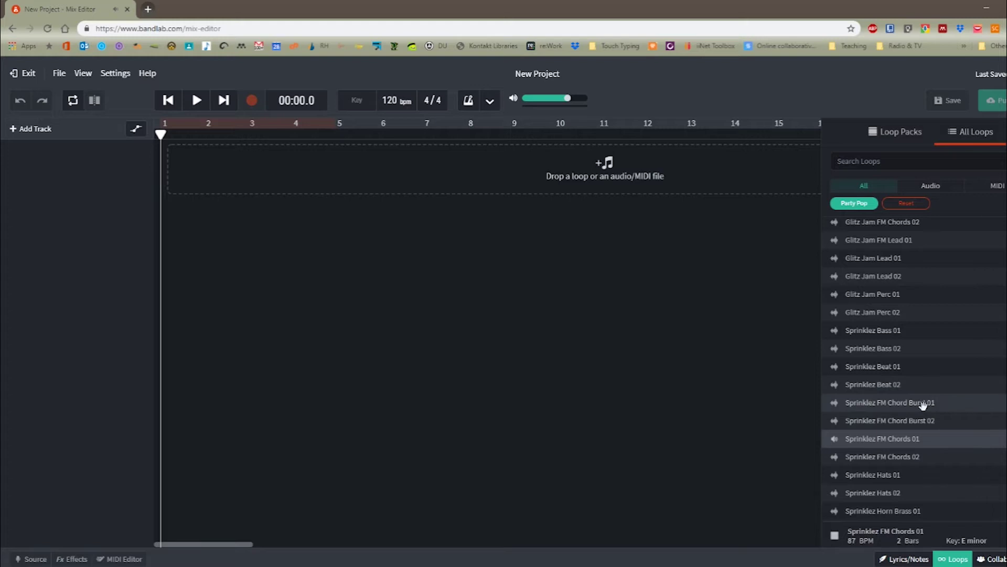
scroll(922, 405, down, 3)
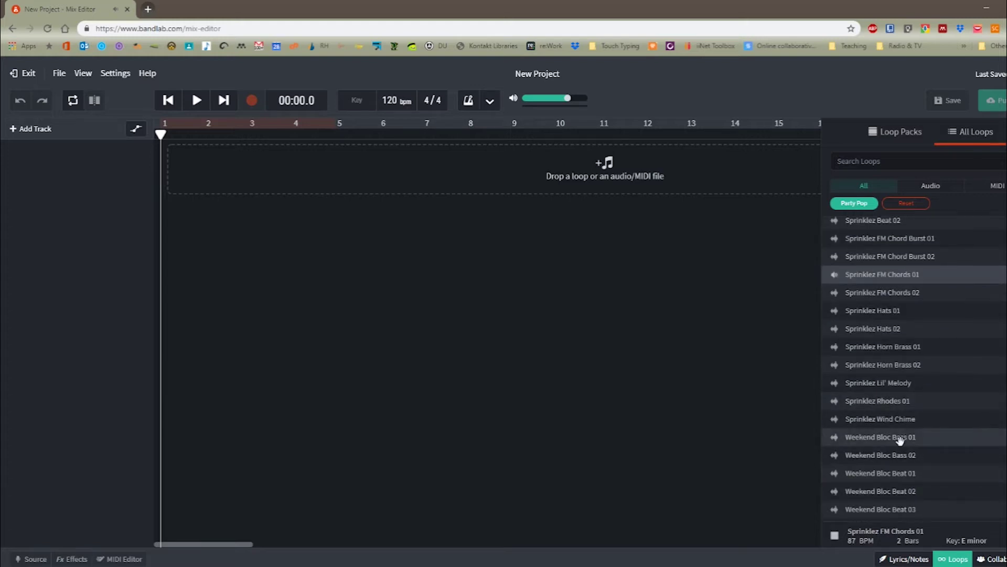
scroll(901, 439, down, 2)
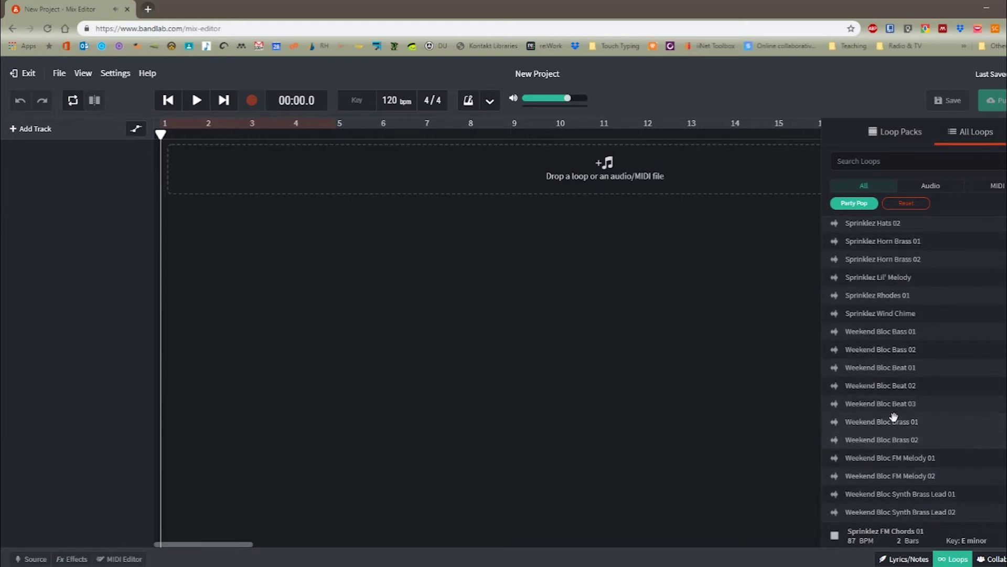
scroll(890, 387, up, 1)
scroll(890, 387, up, 1)
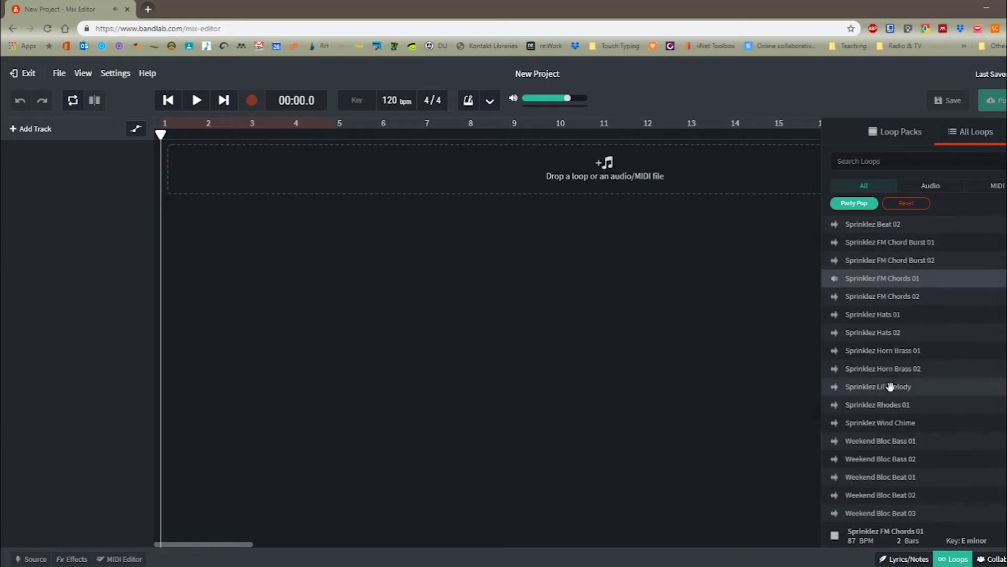
scroll(895, 415, up, 1)
click(900, 459)
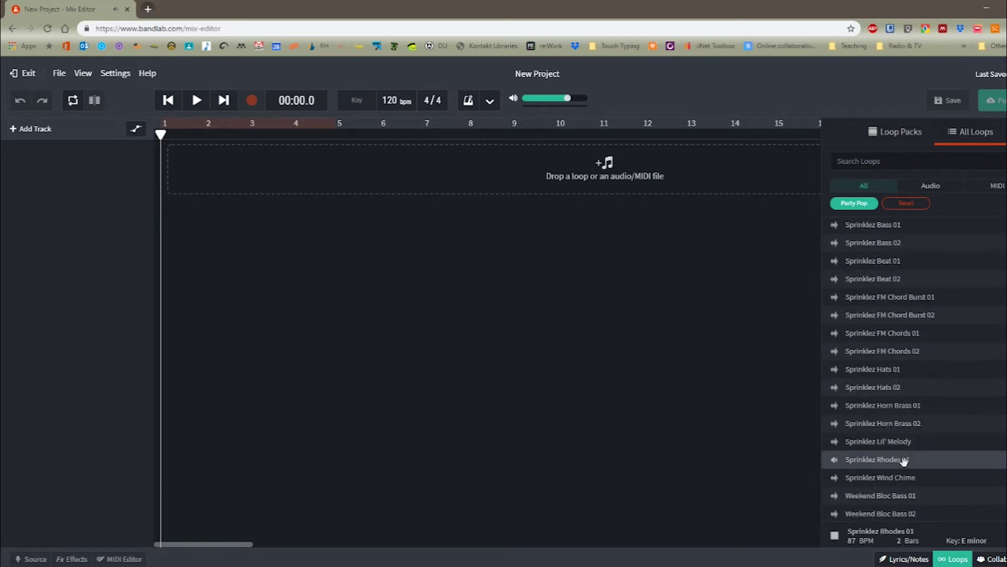
scroll(903, 437, up, 2)
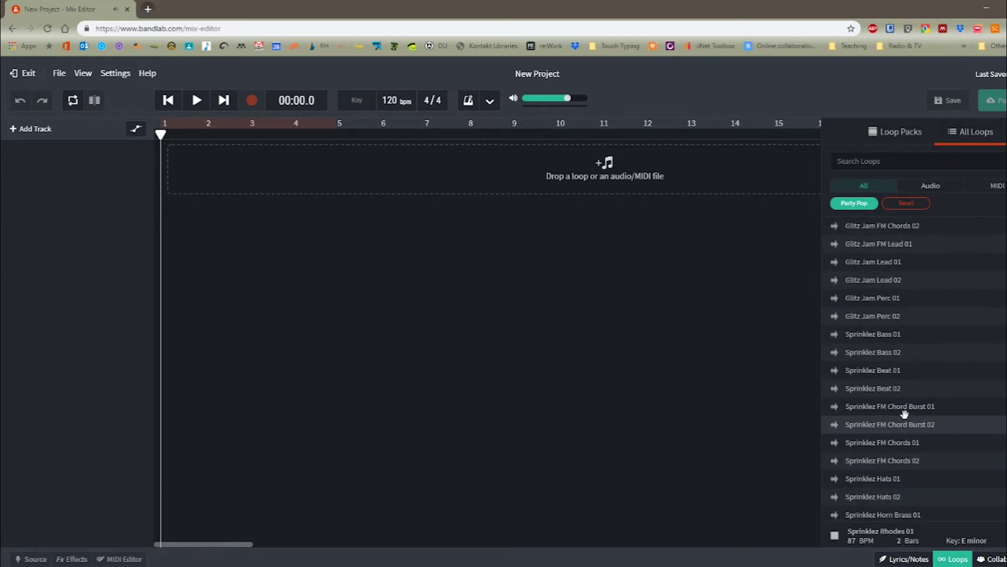
scroll(903, 407, up, 3)
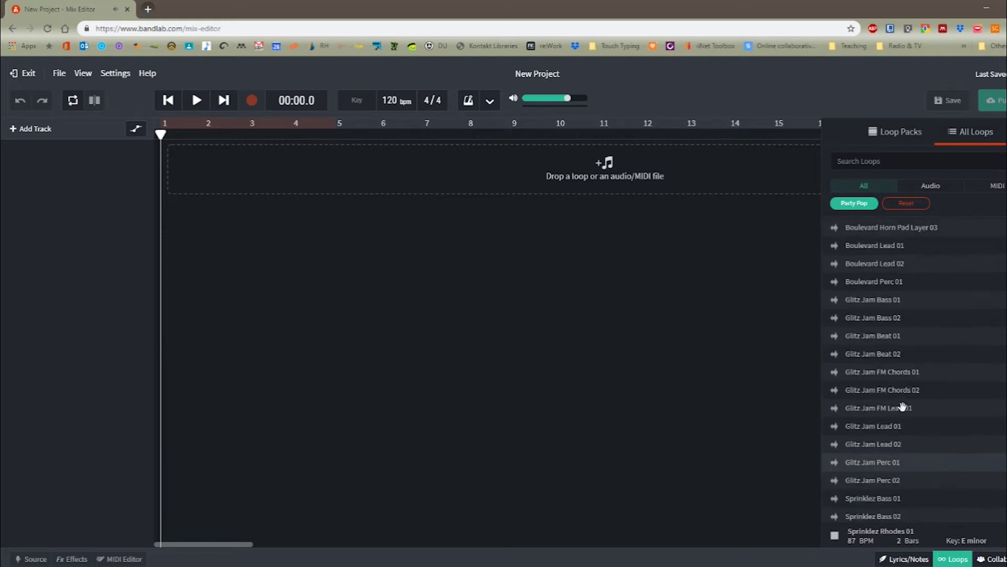
click(889, 373)
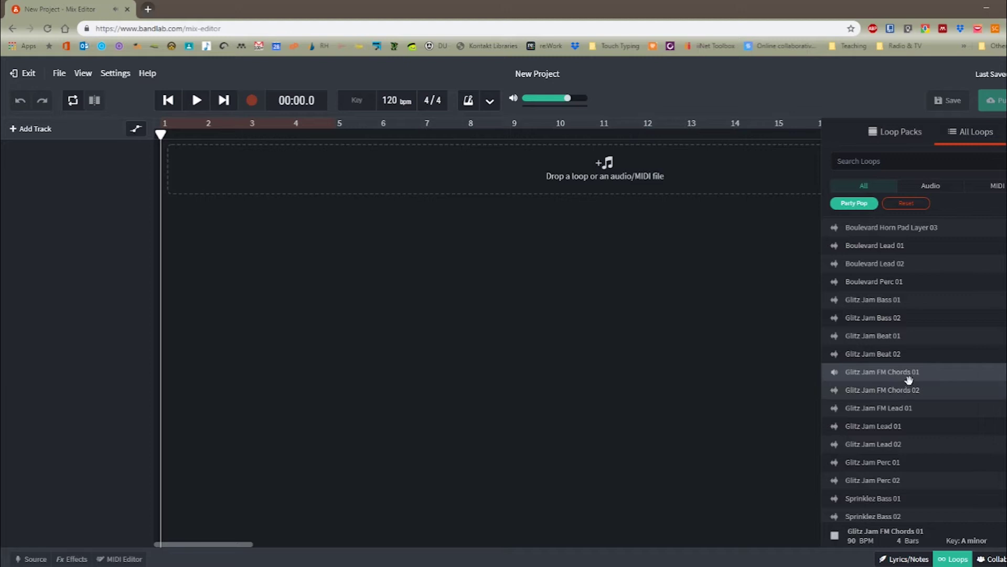
click(906, 393)
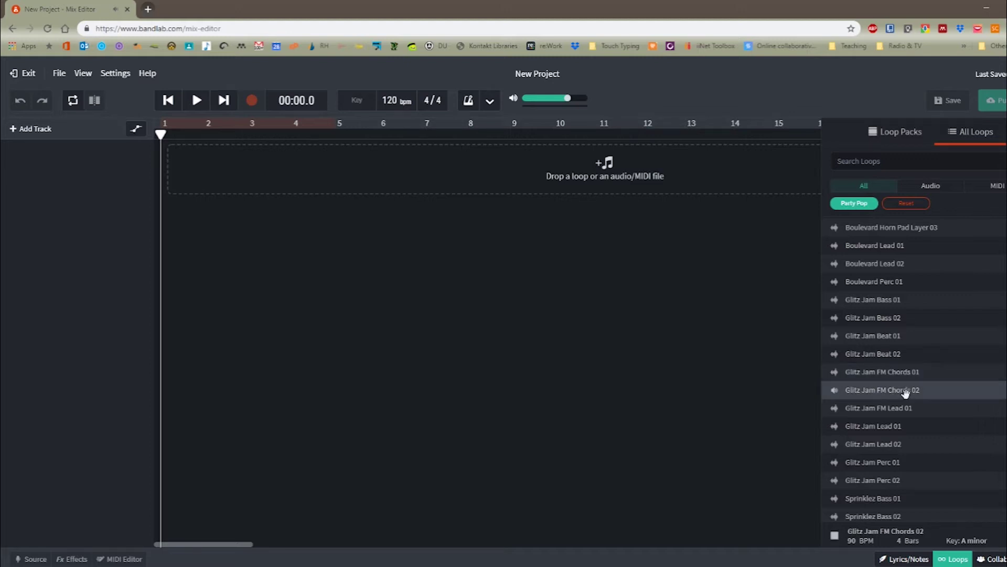
Step: Add Glitz Jam FM Chords 02 at bar 1 and loop it out to about bar 17
drag(885, 392, 261, 156)
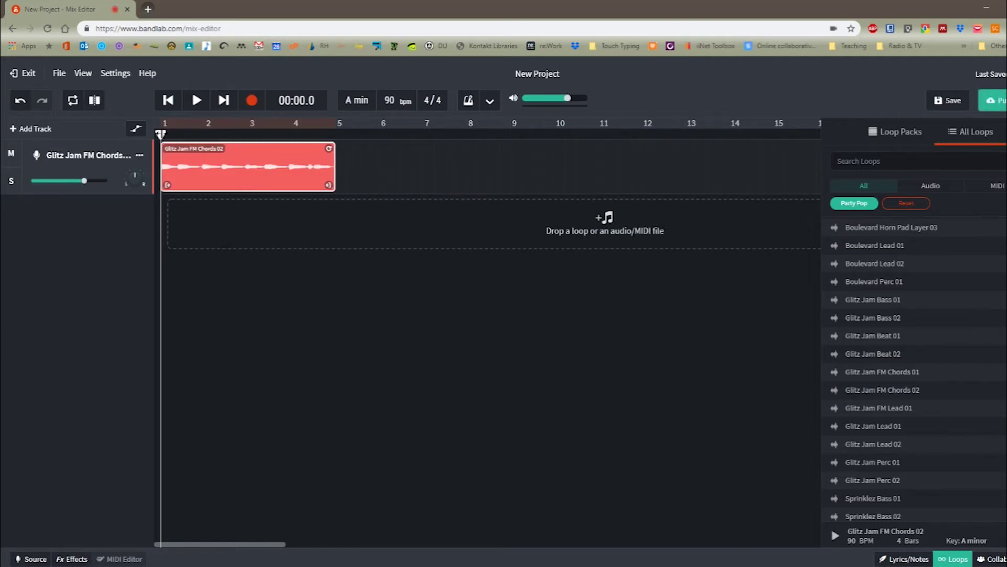
mouse_move(160, 134)
mouse_down()
mouse_move(281, 135)
mouse_move(158, 136)
mouse_up()
drag(329, 149, 845, 145)
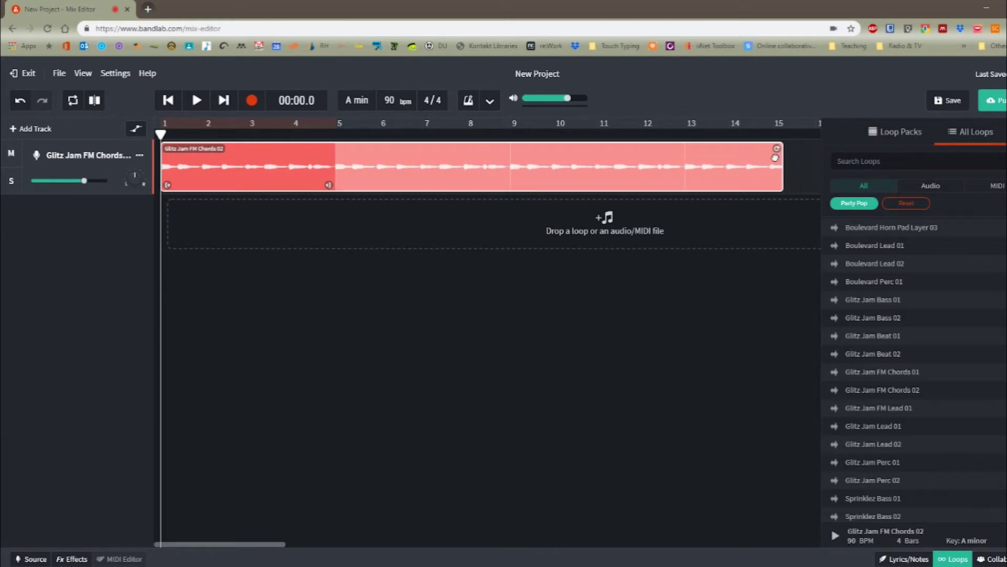
drag(271, 543, 349, 544)
drag(252, 148, 341, 152)
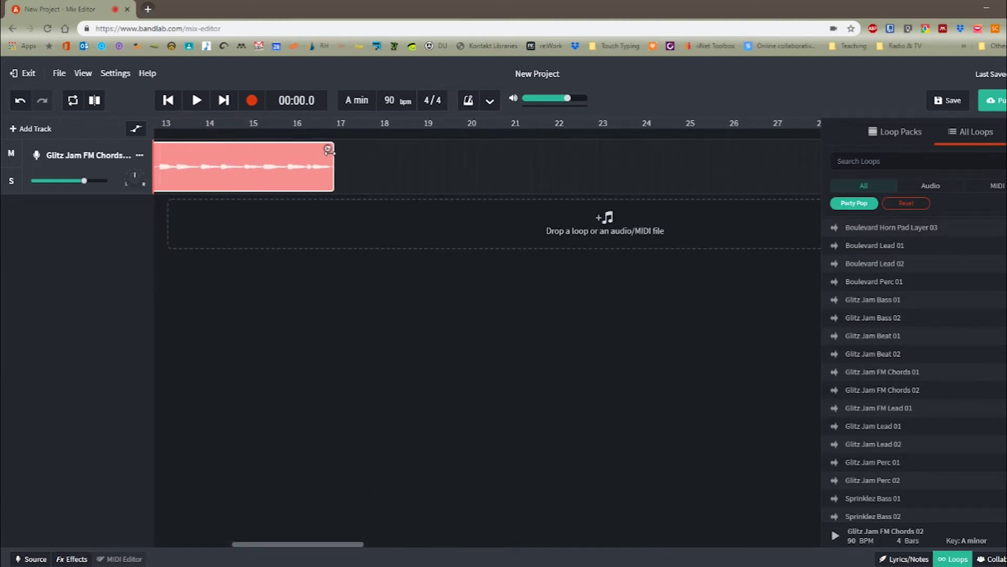
drag(334, 544, 214, 533)
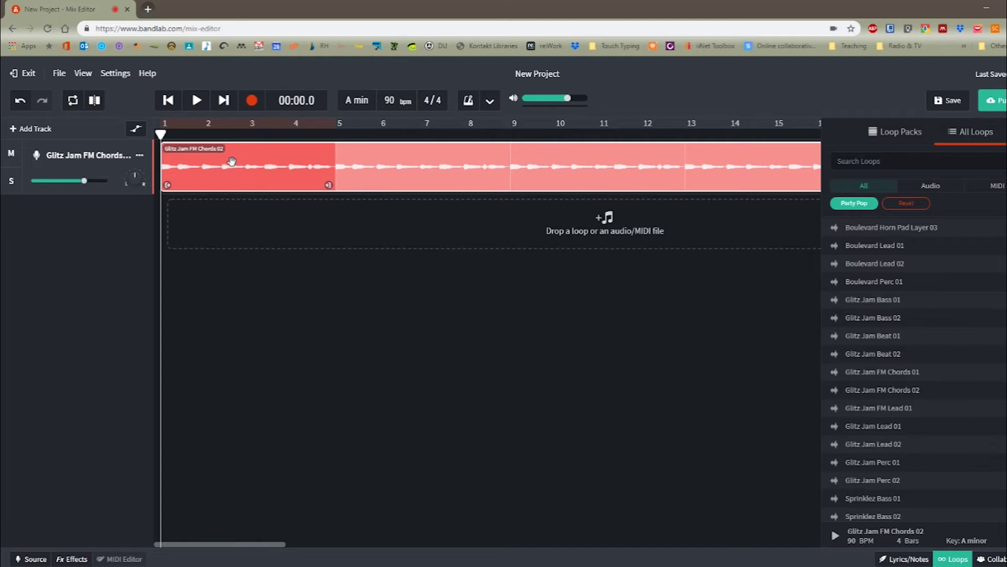
click(197, 101)
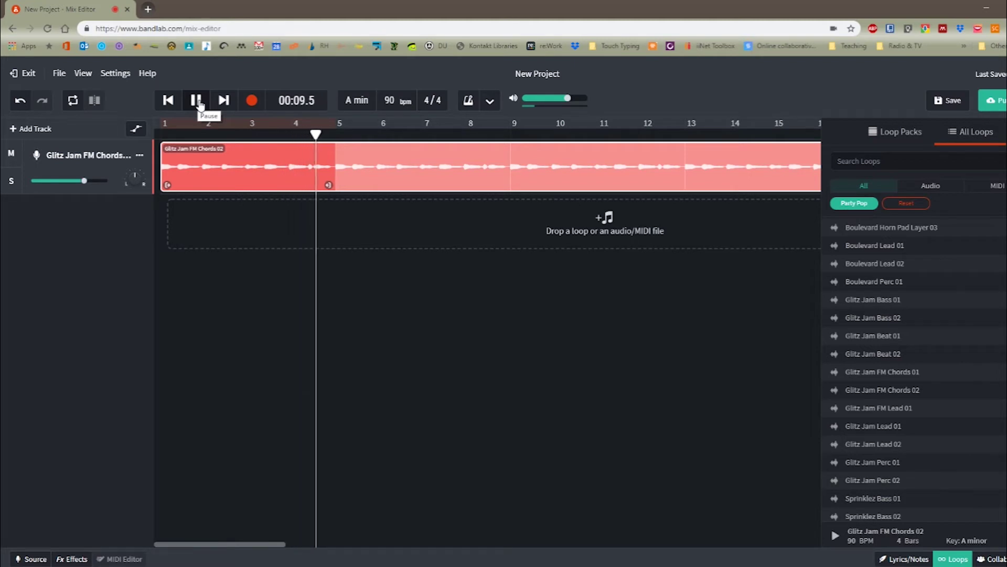
click(198, 104)
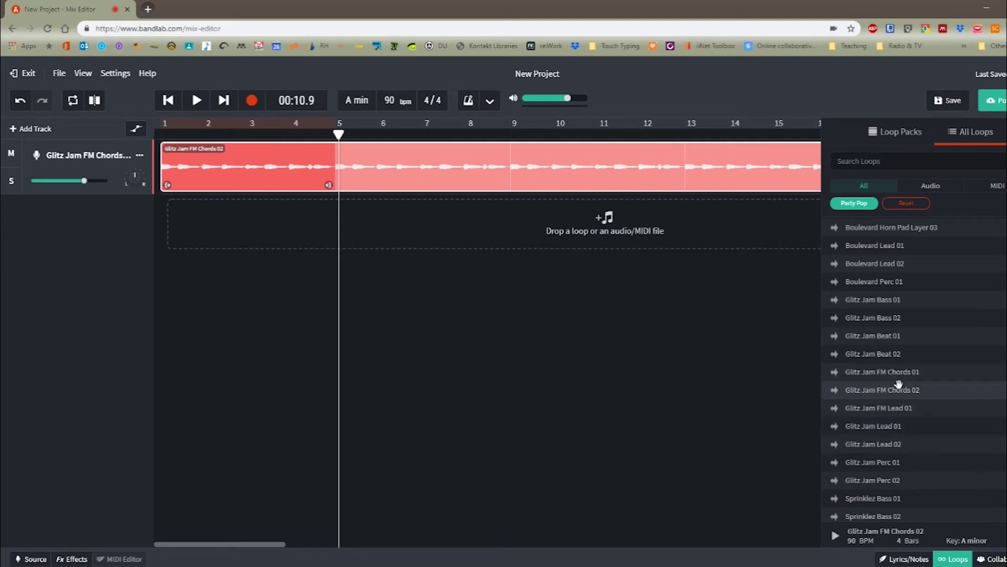
click(875, 300)
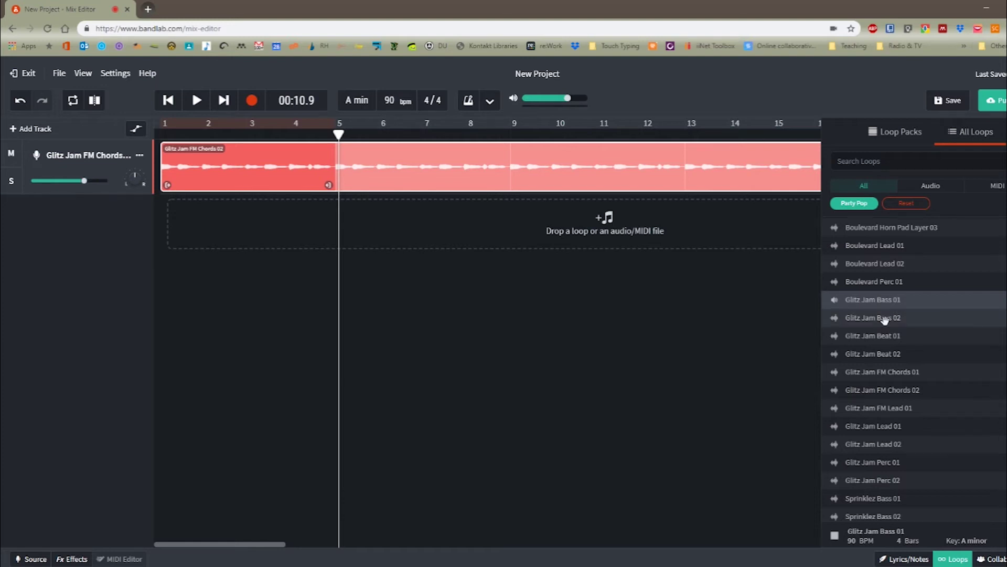
click(885, 318)
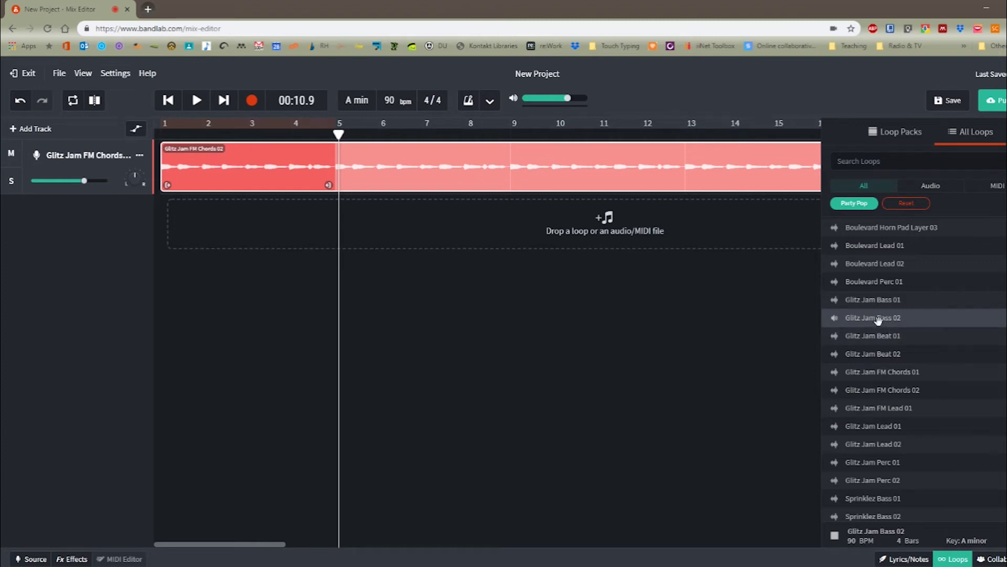
click(886, 301)
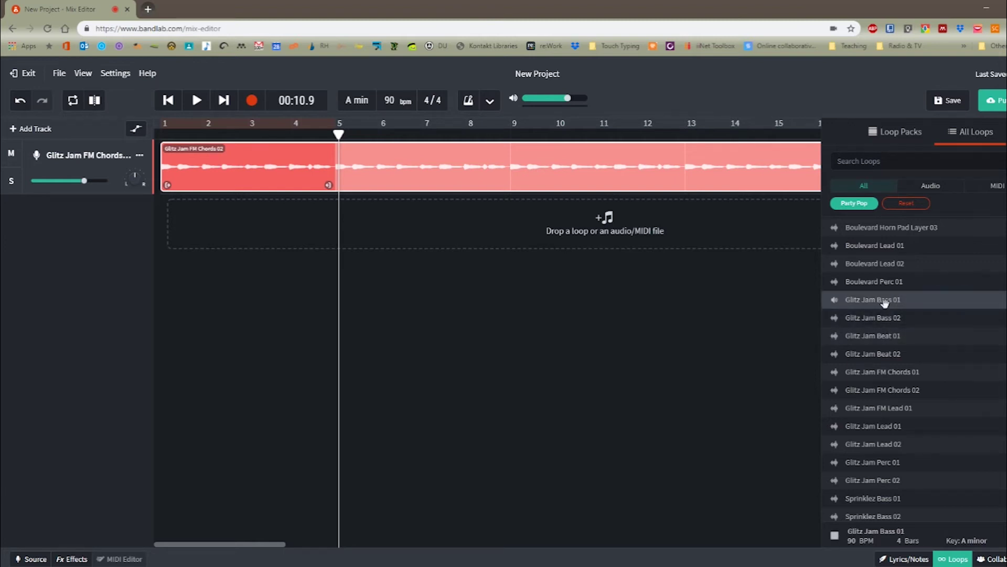
Step: Add Glitz Jam Bass 01 as a new track at bar 5, looped to about bar 15
drag(886, 302, 340, 220)
drag(907, 299, 411, 219)
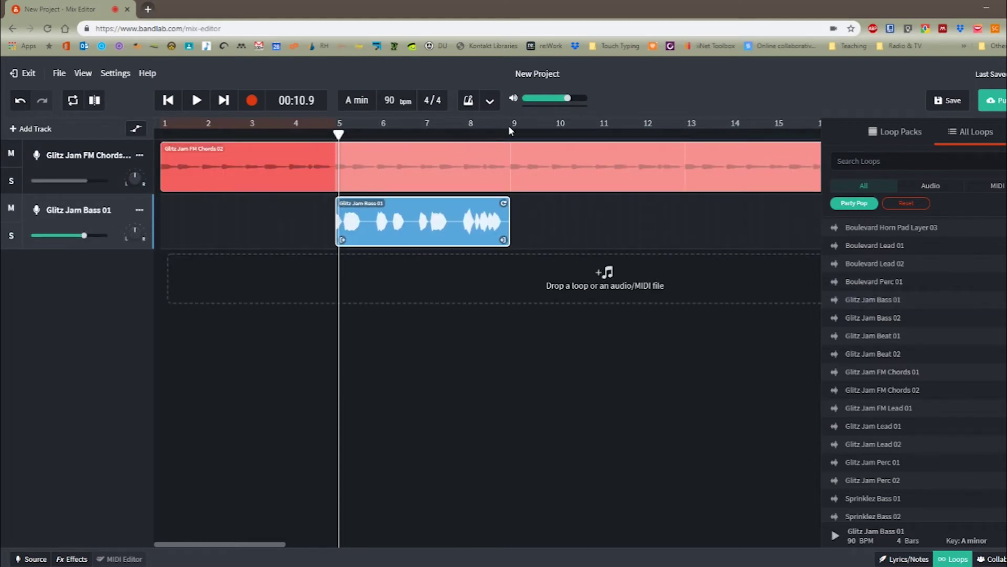
drag(504, 203, 783, 204)
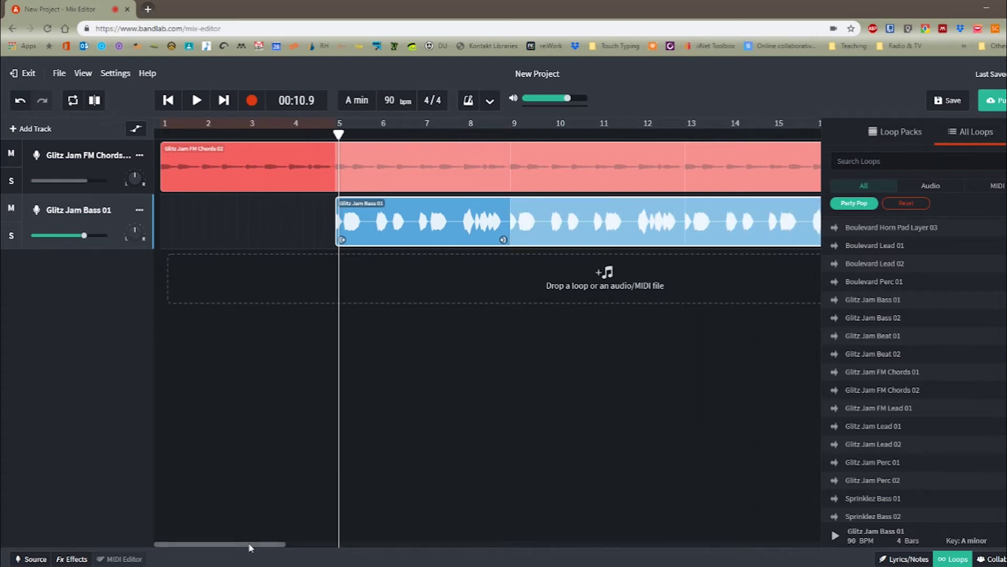
drag(250, 547, 274, 547)
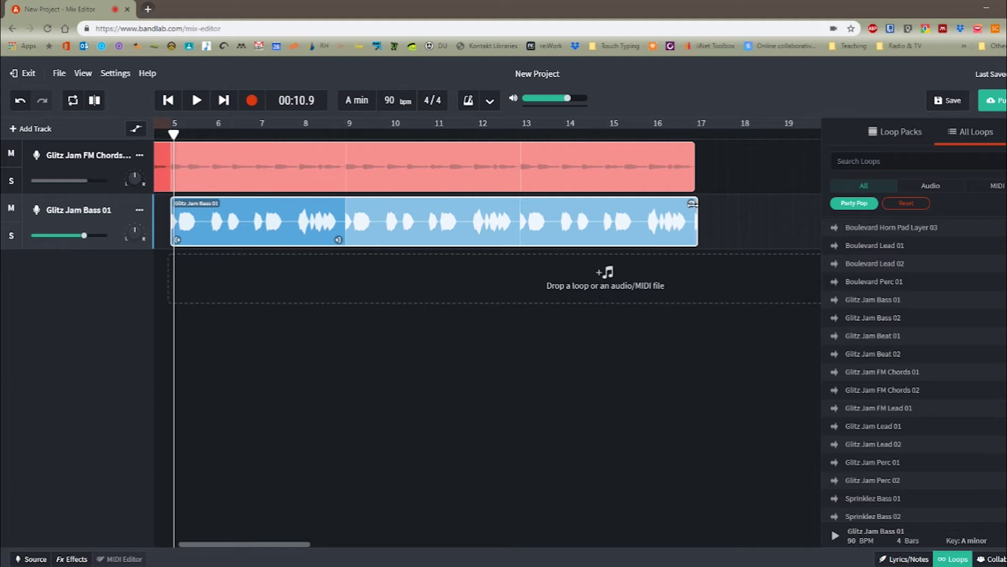
Step: Scroll back to bar 1 and play the two-track arrangement from the start
drag(287, 548, 263, 547)
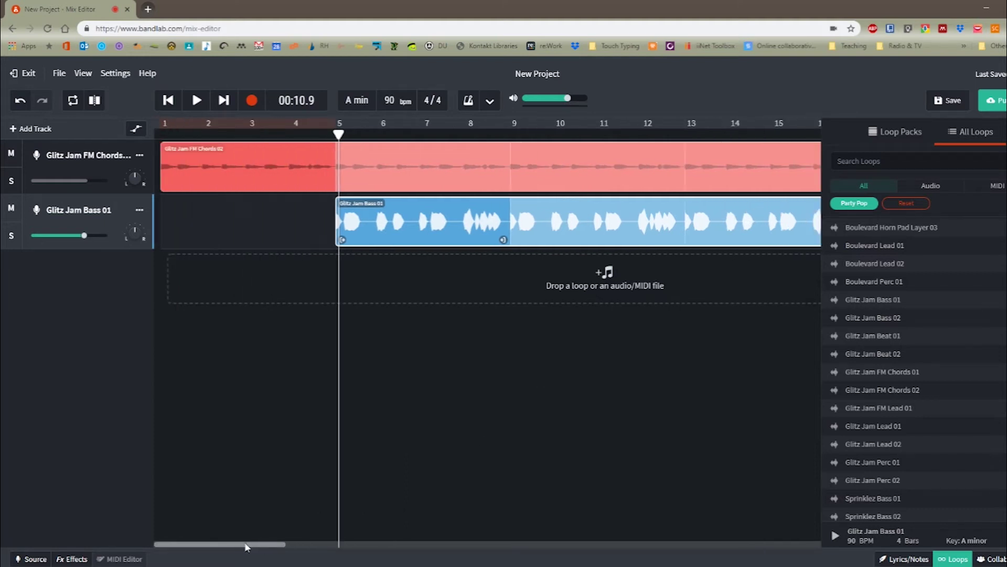
drag(338, 134, 164, 134)
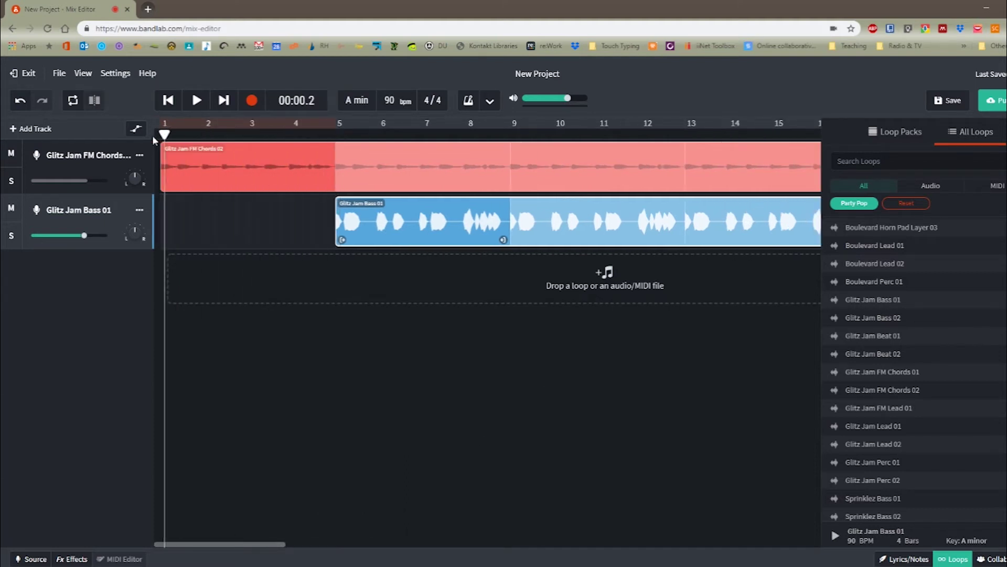
click(196, 99)
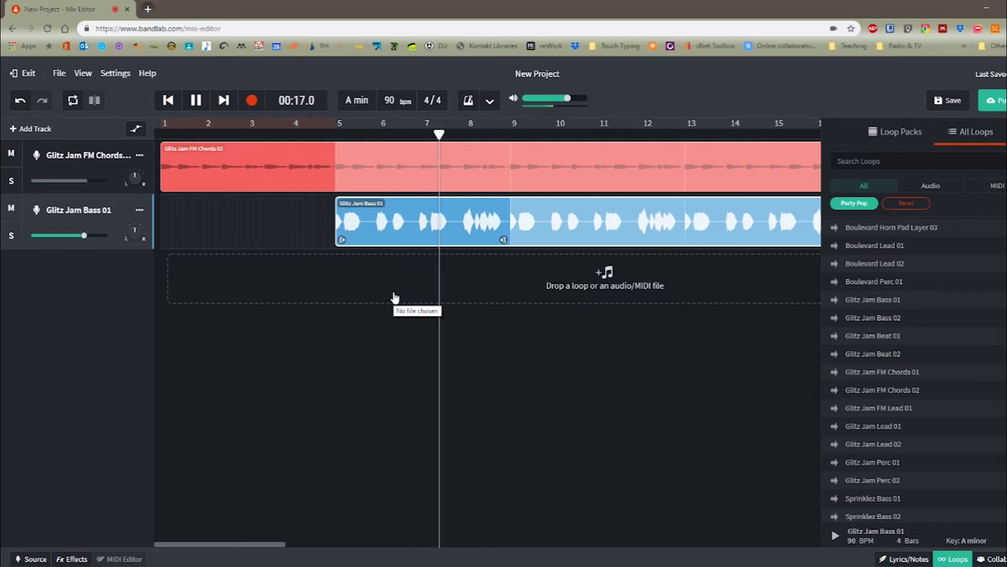
Step: Stop playback, preview Glitz Jam Beat 01, and add it as a track at bar 9
click(195, 101)
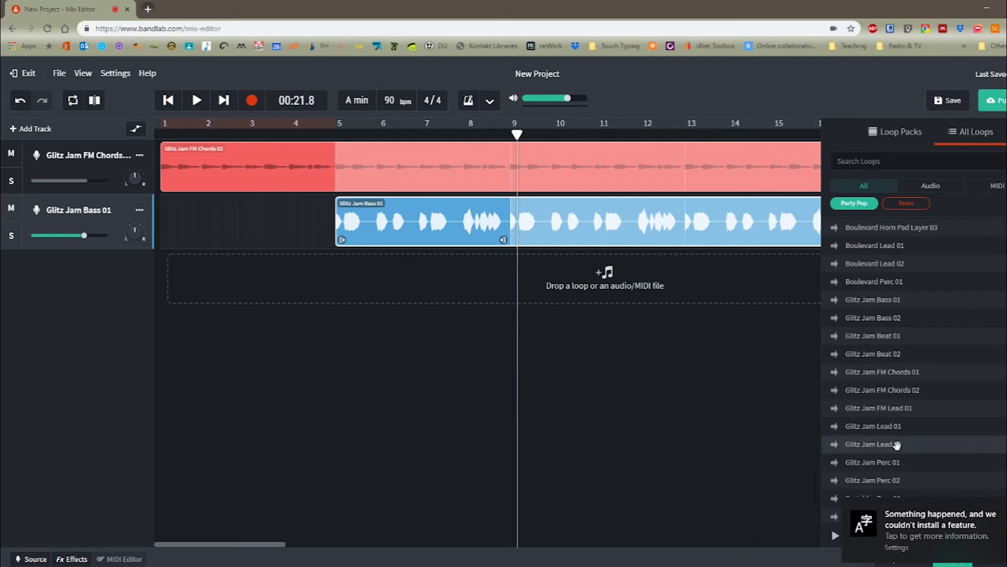
click(880, 335)
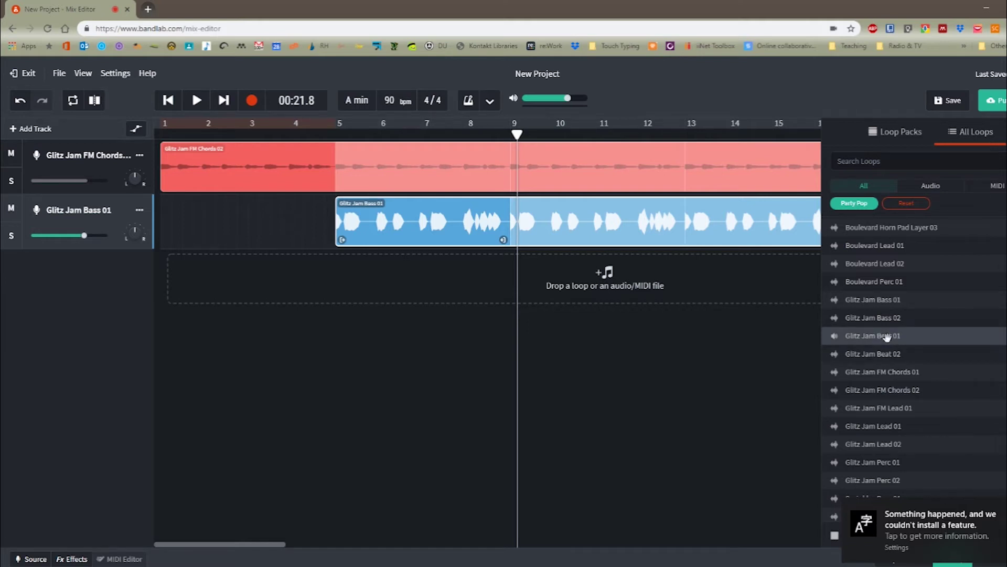
drag(886, 337, 548, 278)
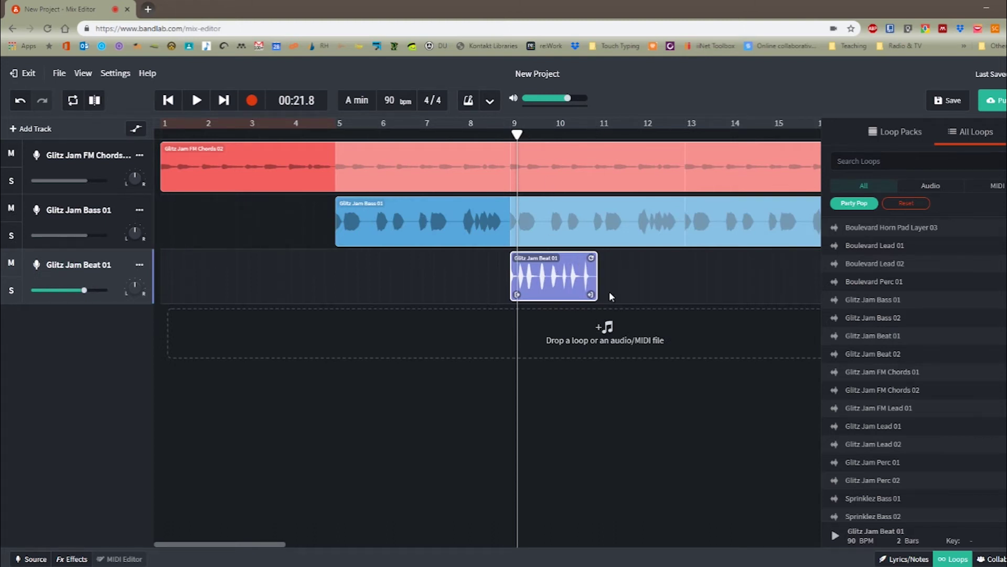
Step: Loop the Beat 01 clip to end at bar 17 and return the playhead to the start
drag(597, 256, 811, 257)
scroll(643, 283, right, 3)
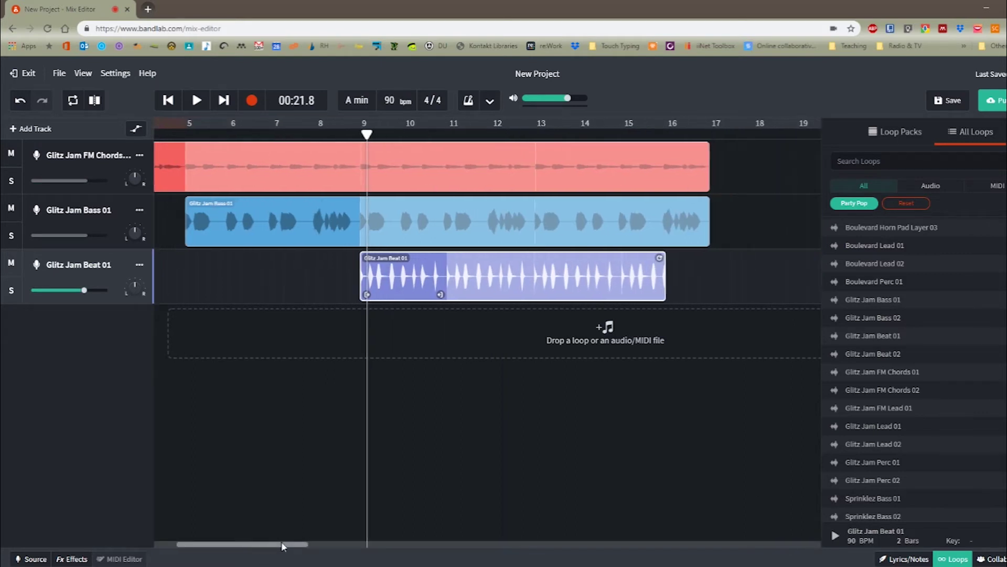
drag(662, 259, 693, 258)
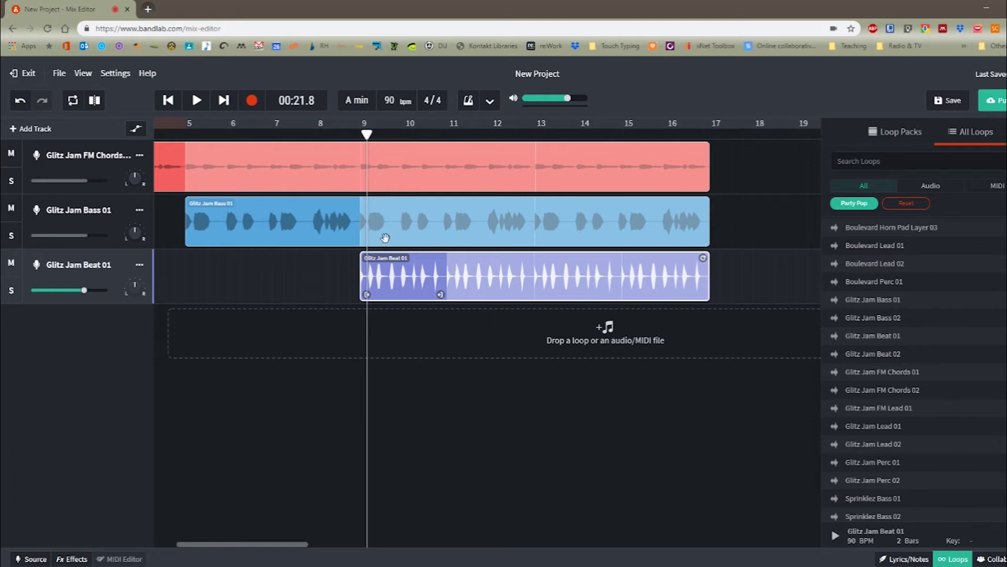
drag(366, 133, 195, 141)
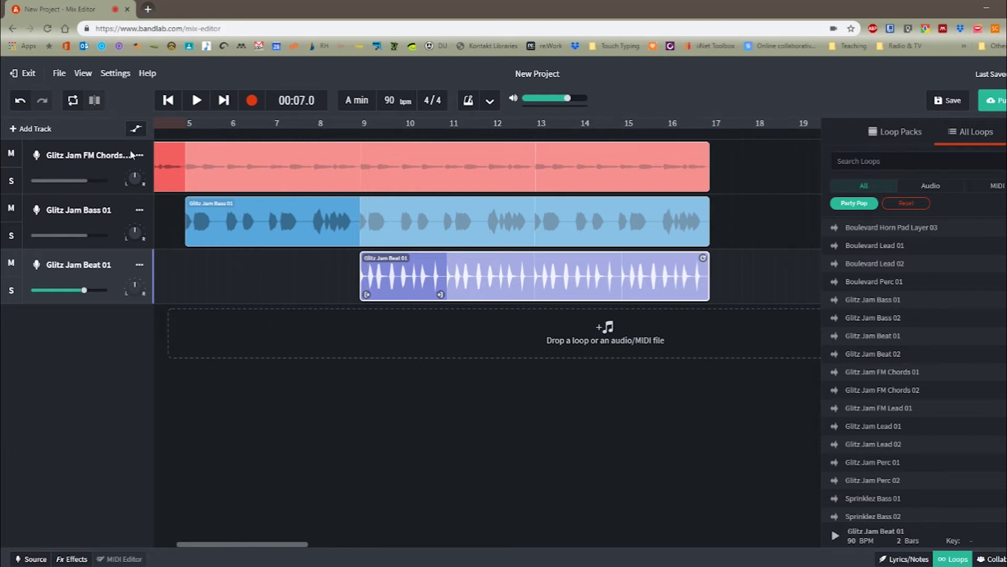
drag(278, 545, 225, 491)
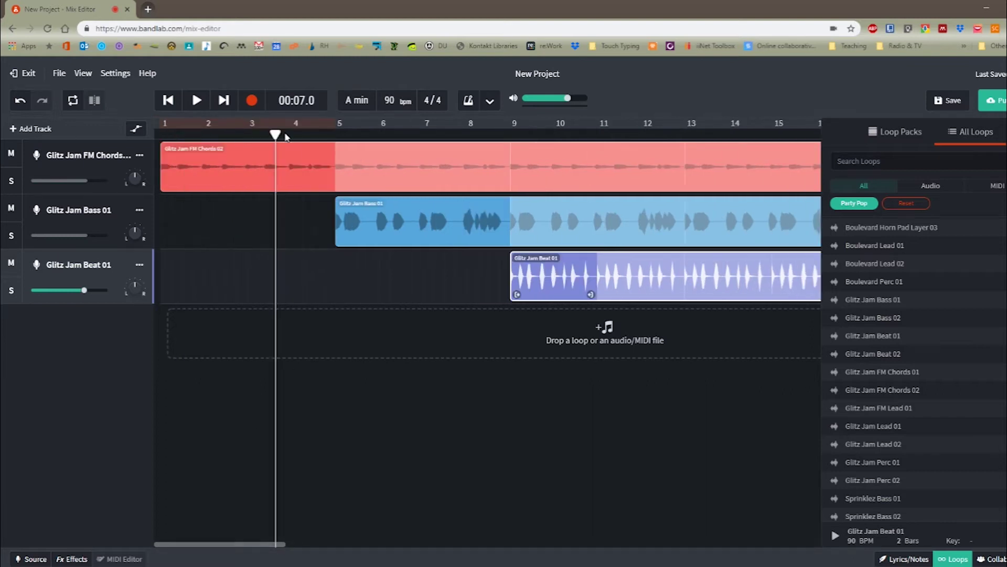
drag(275, 134, 160, 134)
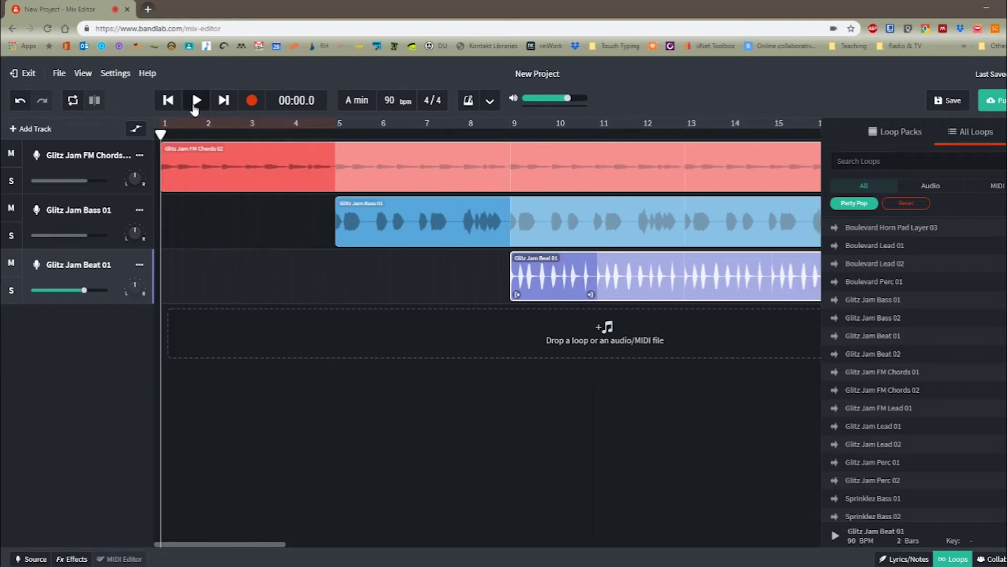
click(196, 102)
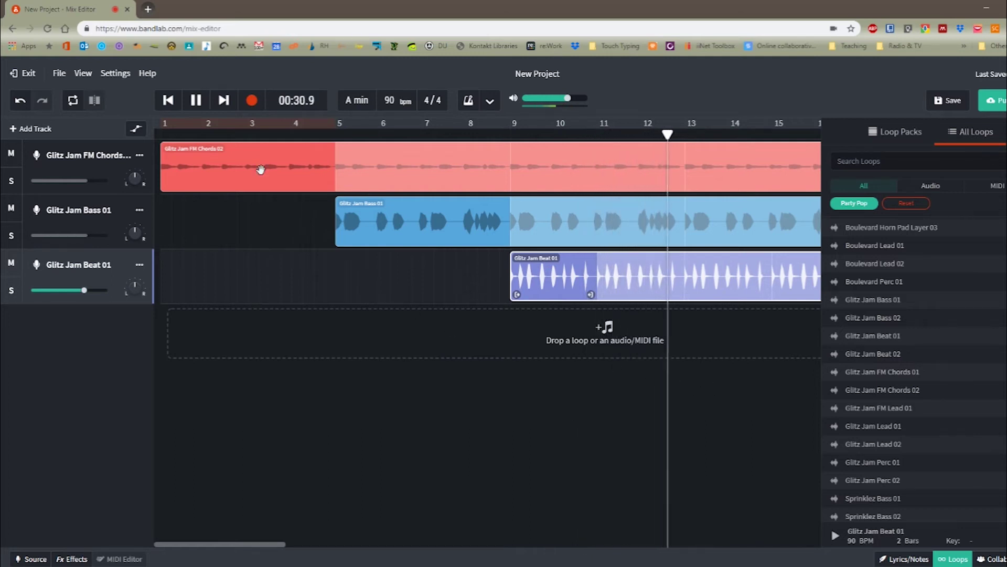
click(196, 99)
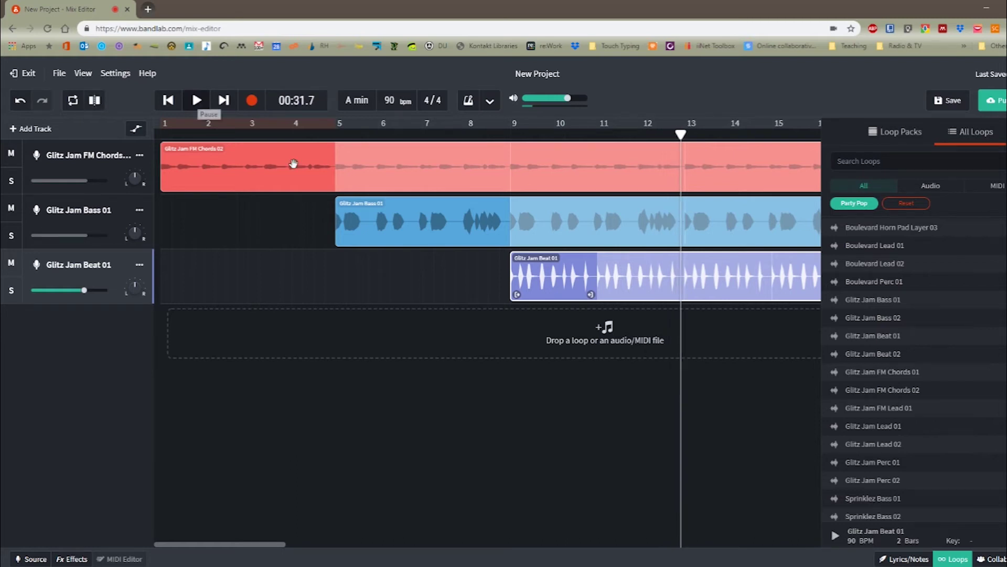
Step: Audition Glitz Jam Perc 01, Lead 01, Lead 02 and FM Lead 01, ending on Lead 01
click(894, 465)
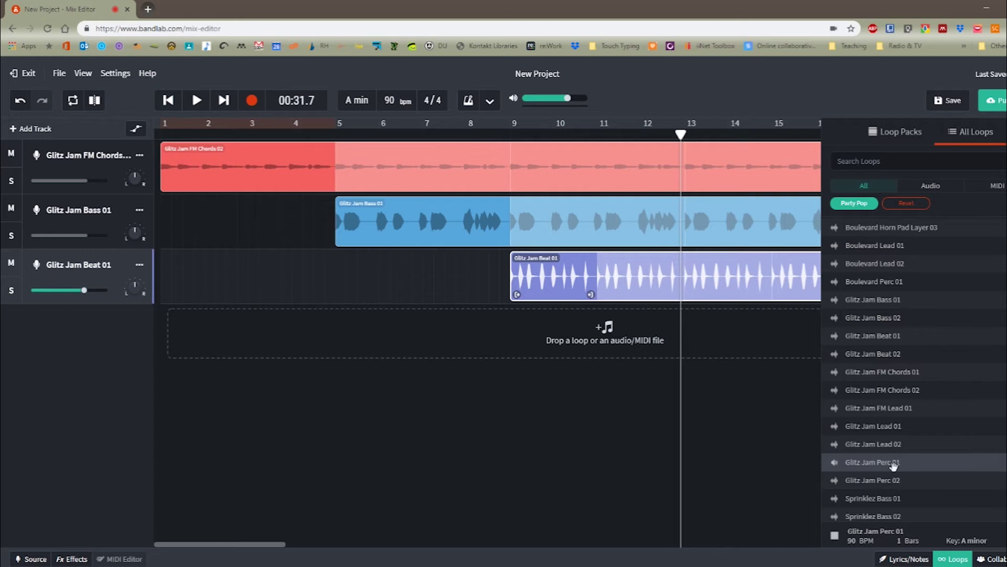
click(896, 431)
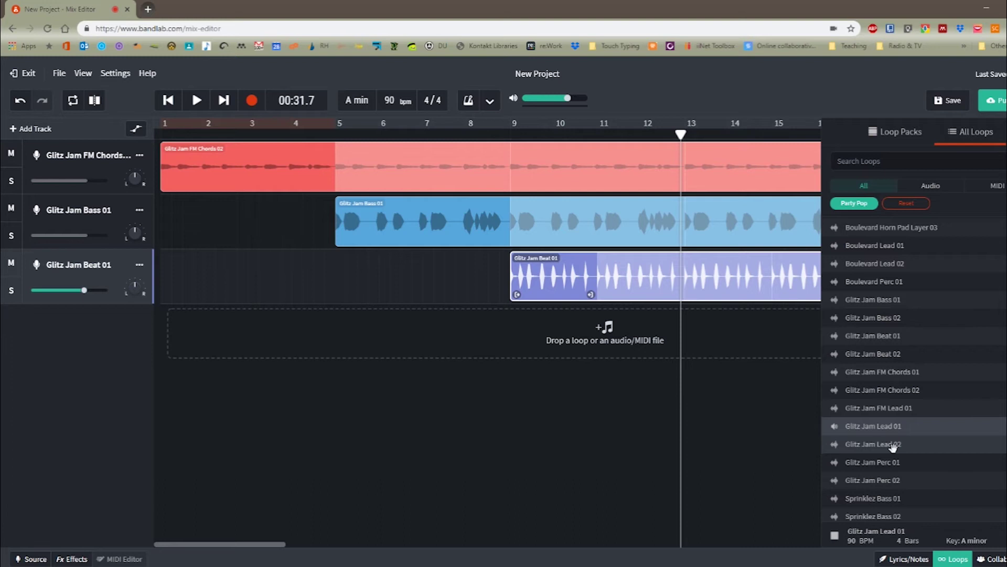
click(893, 447)
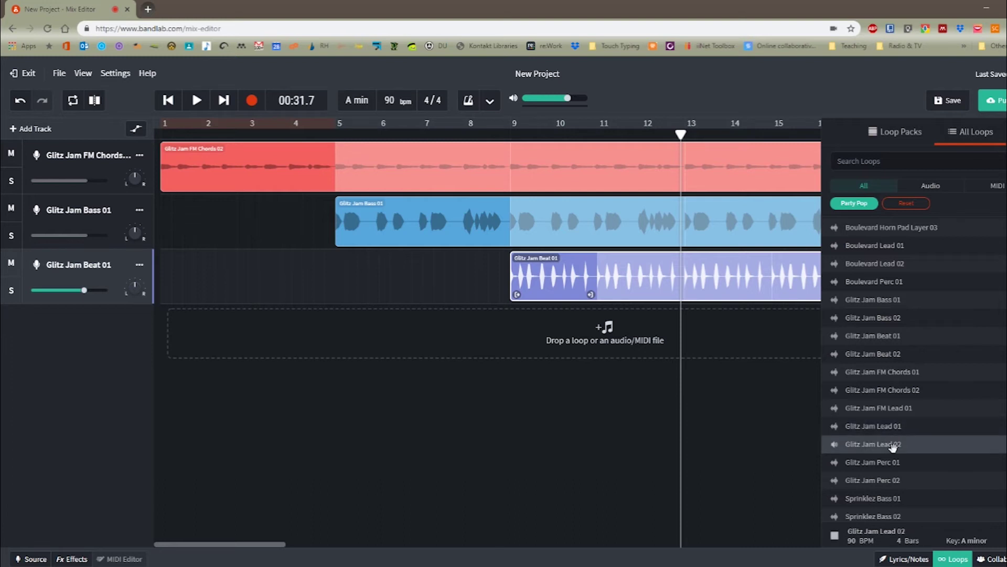
click(898, 408)
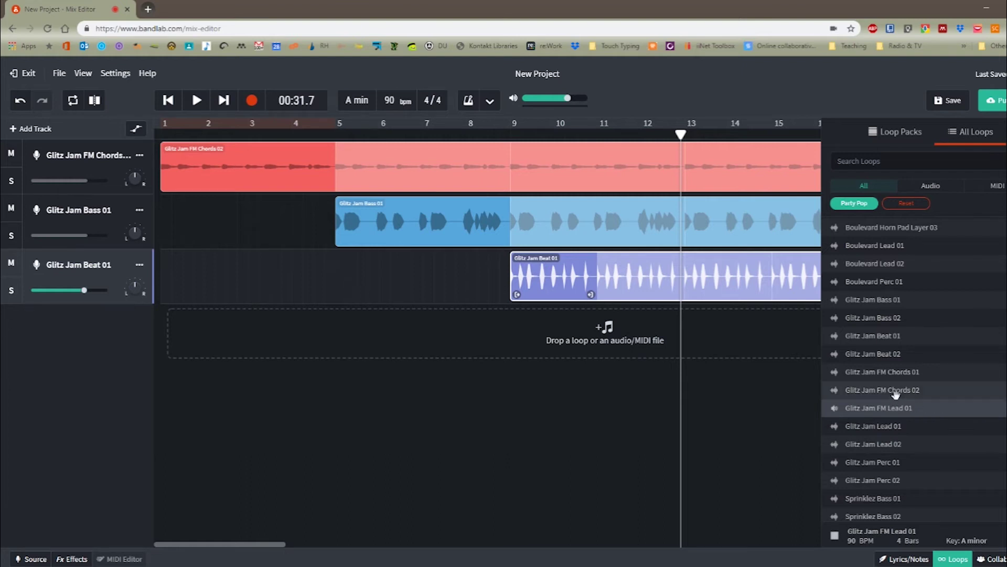
click(890, 427)
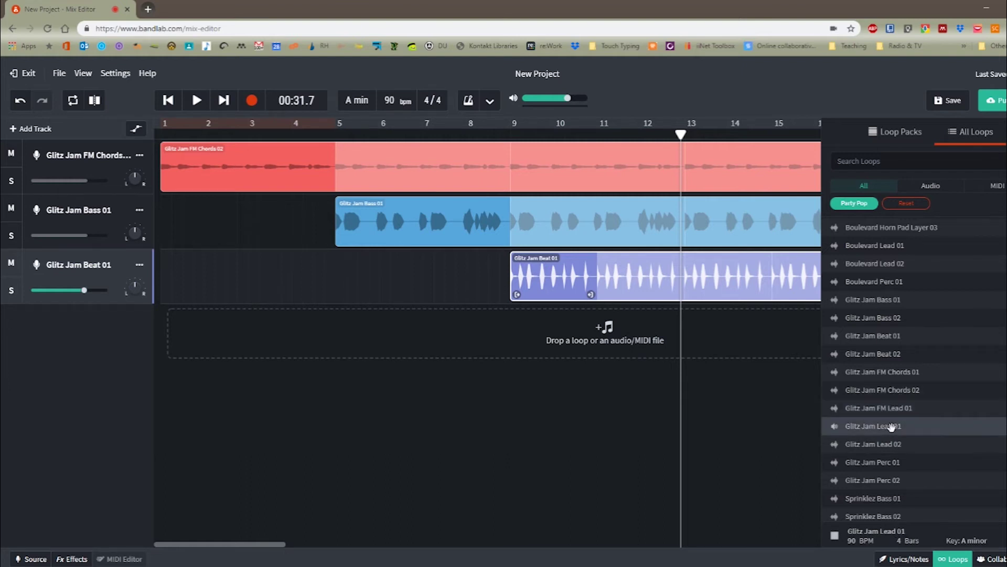
Step: Add Glitz Jam Lead 01 at bar 13, then set a loop at bar 11 and play it
drag(890, 426, 687, 332)
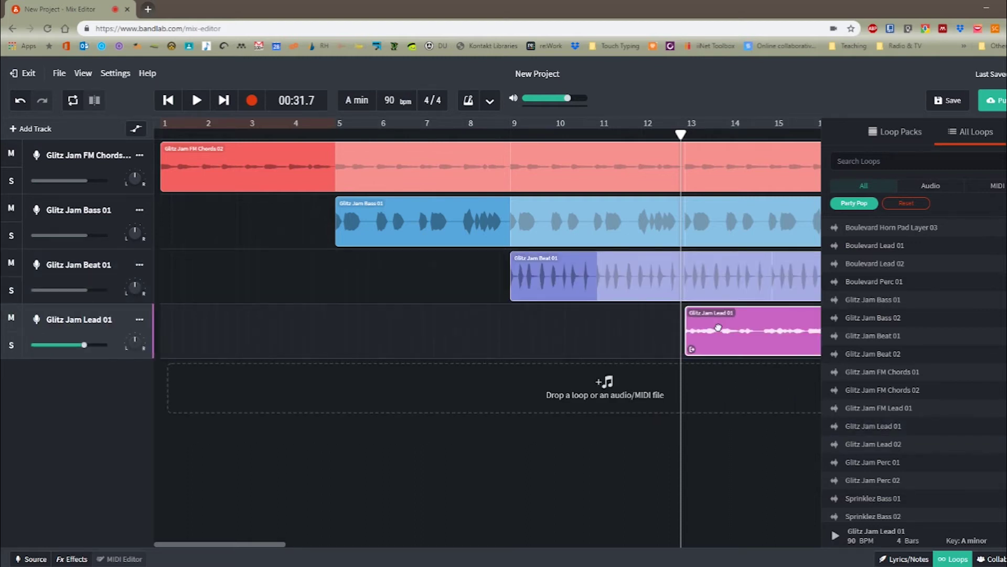
drag(680, 135, 804, 150)
drag(282, 546, 316, 541)
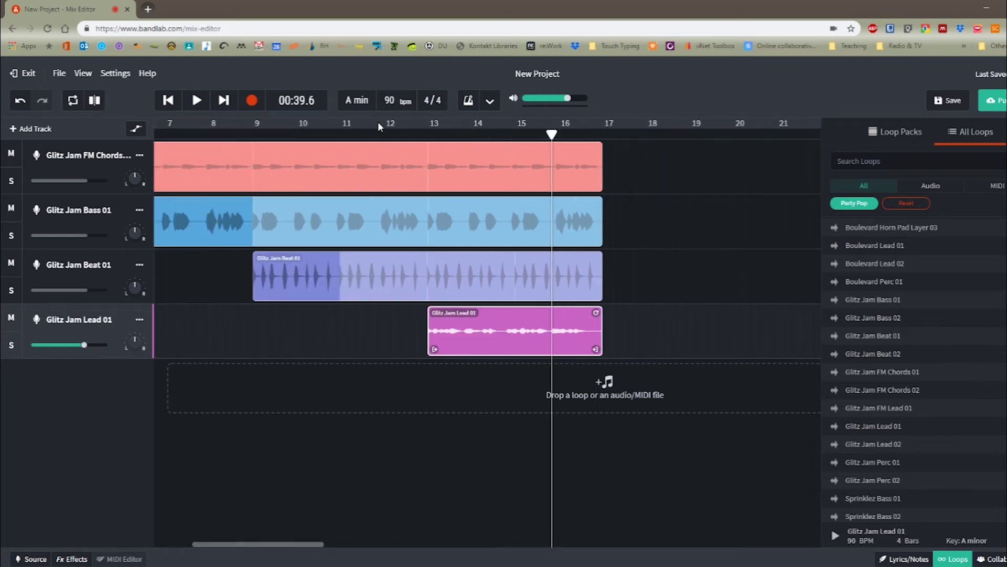
click(353, 122)
drag(552, 135, 339, 125)
key(space)
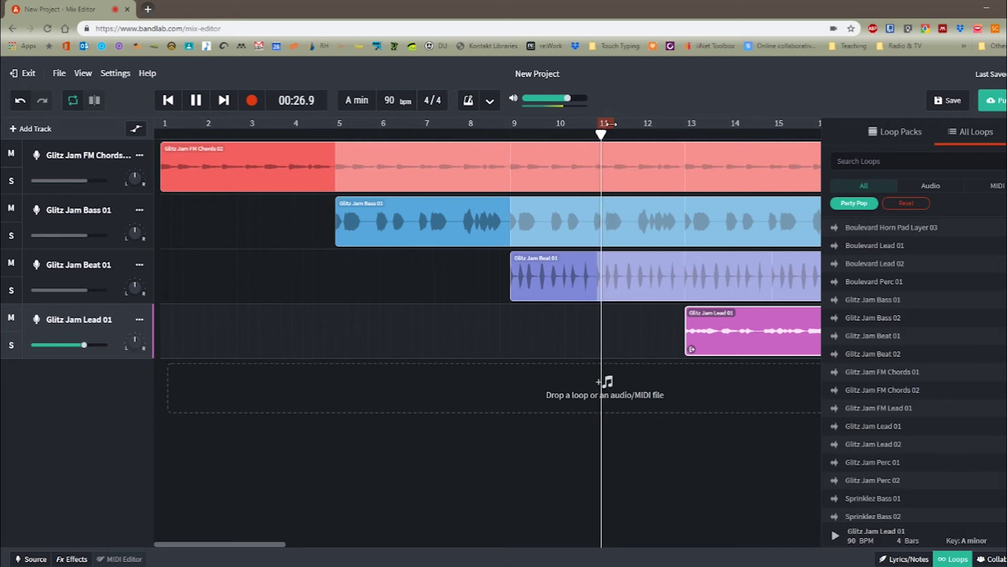
key(space)
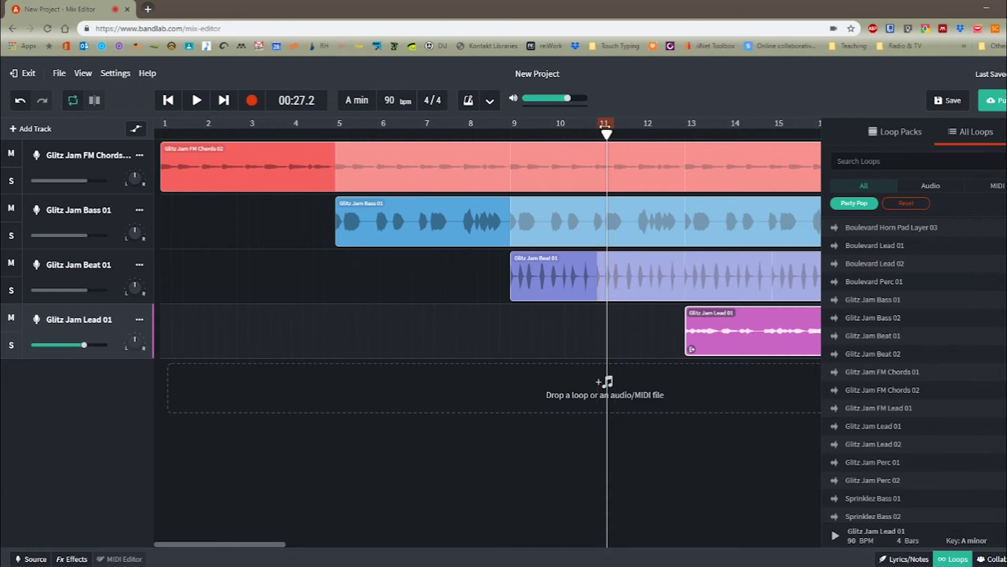
drag(607, 134, 598, 134)
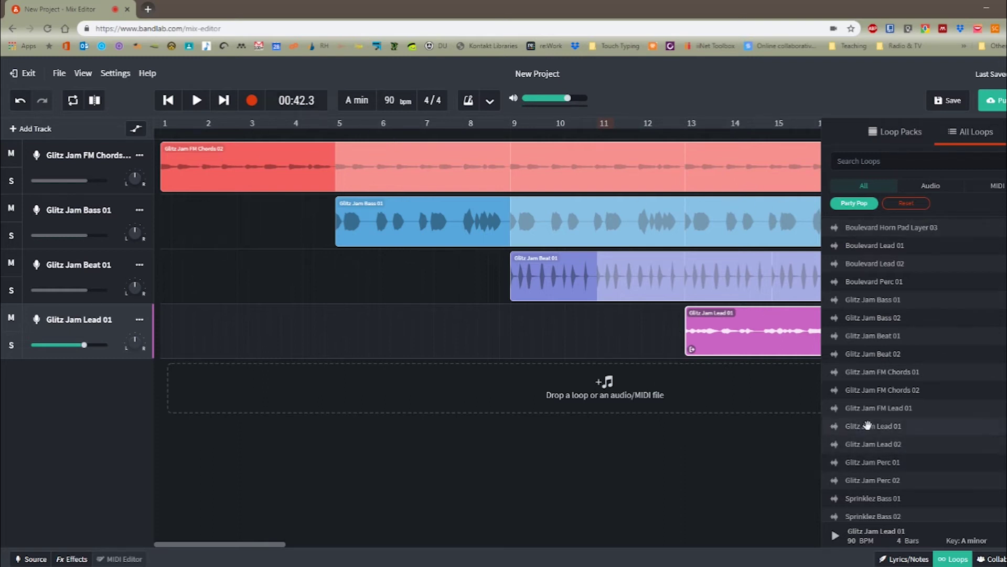
Step: Preview Perc 01 and Perc 02, then add Glitz Jam Perc 02 at bar 1 looped to bar 17
click(886, 465)
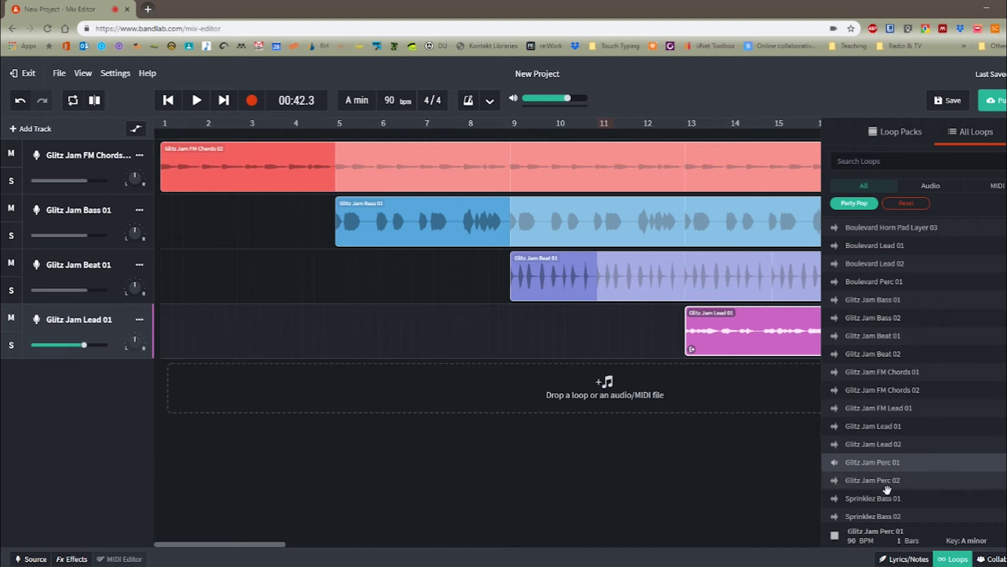
click(887, 482)
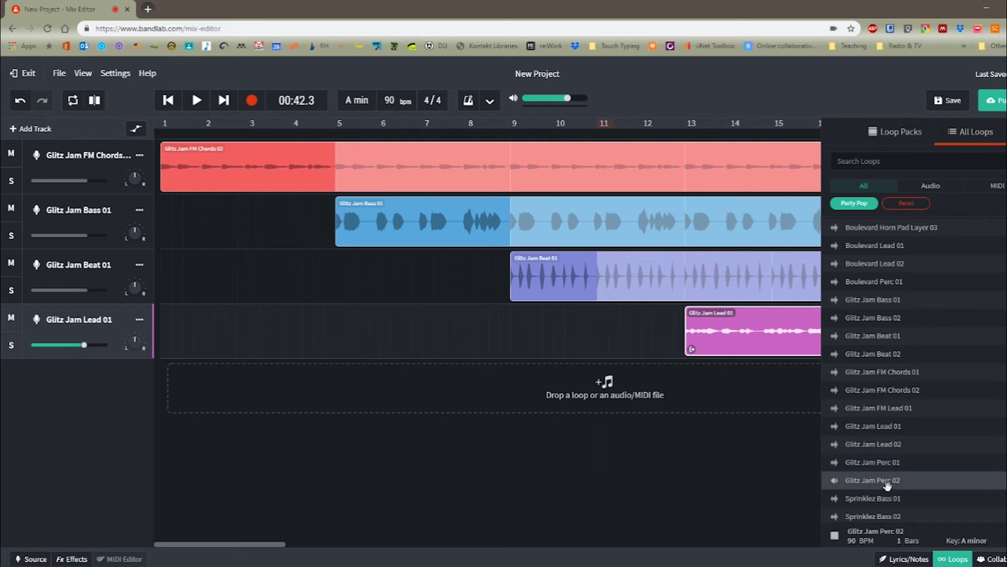
drag(884, 487, 803, 395)
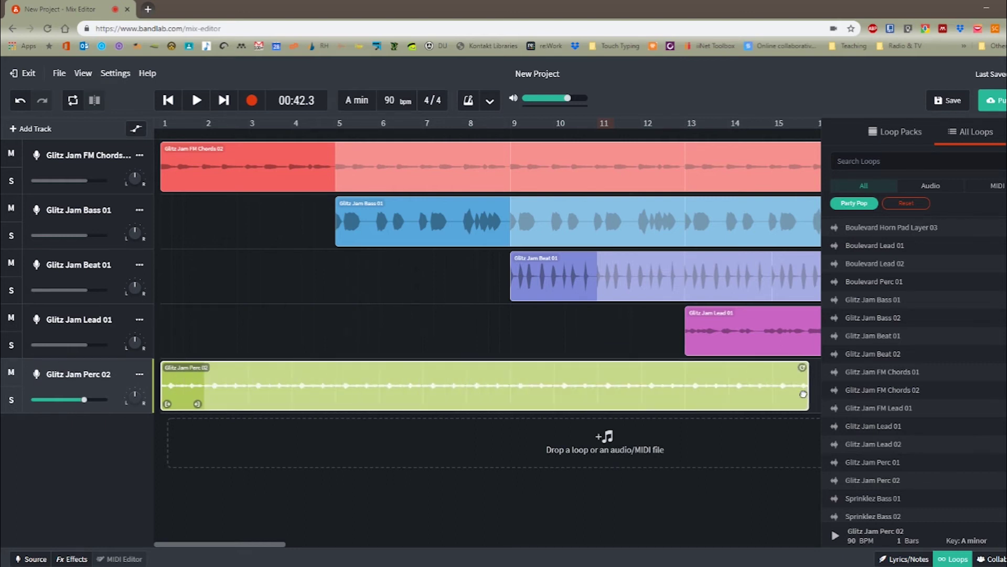
drag(250, 543, 315, 542)
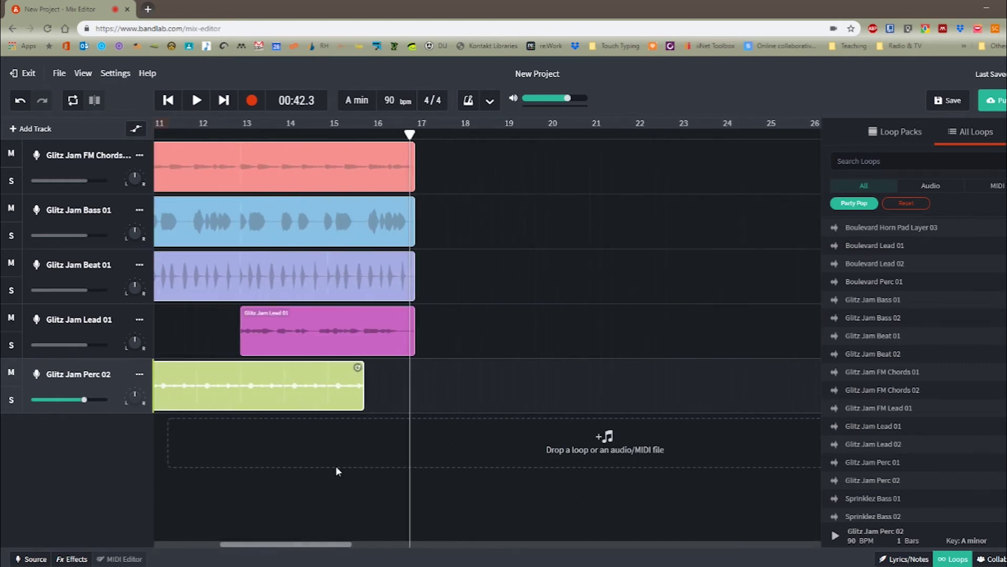
drag(373, 367, 404, 369)
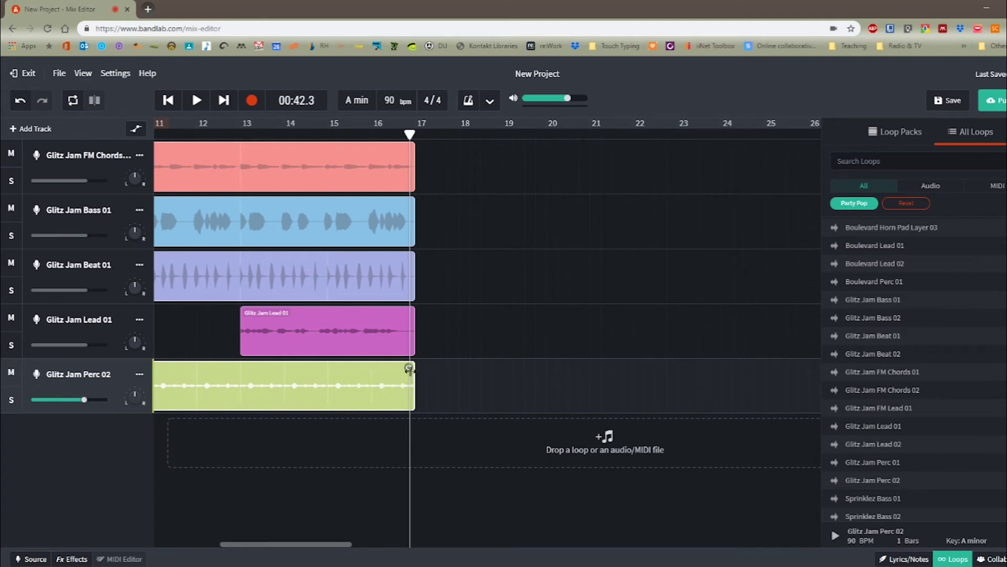
drag(312, 543, 245, 543)
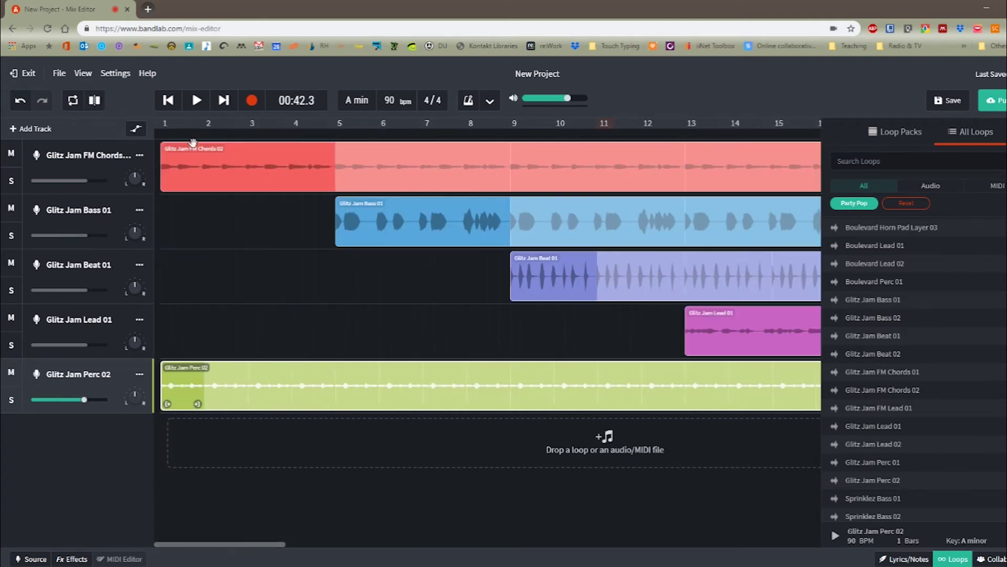
click(197, 102)
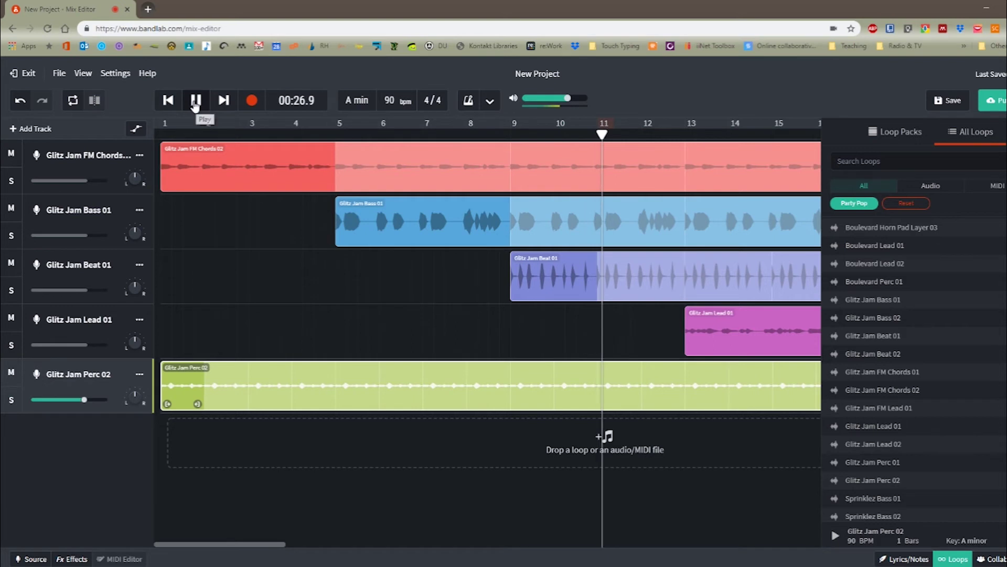
click(166, 100)
click(168, 100)
click(193, 101)
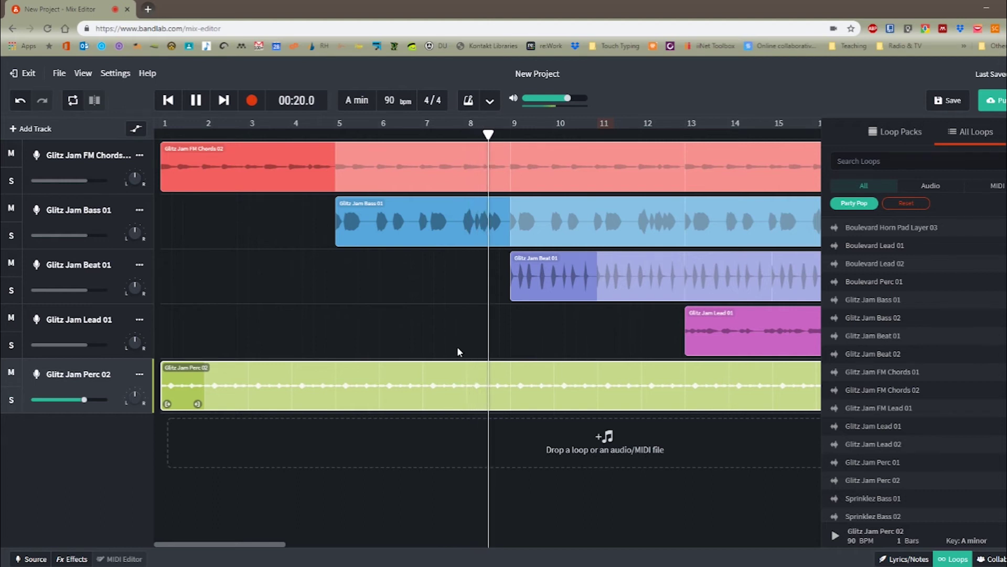
key(space)
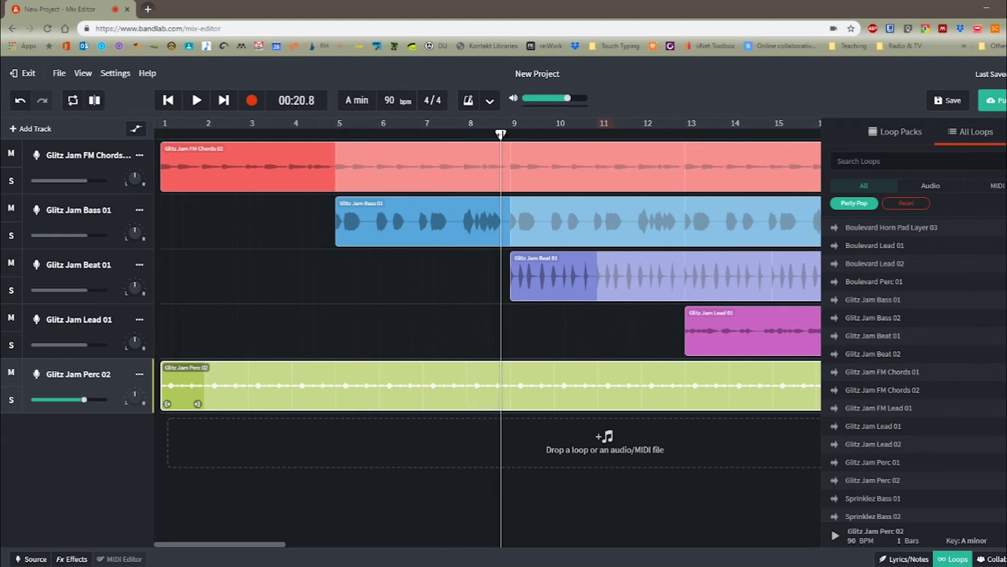
drag(501, 134, 160, 133)
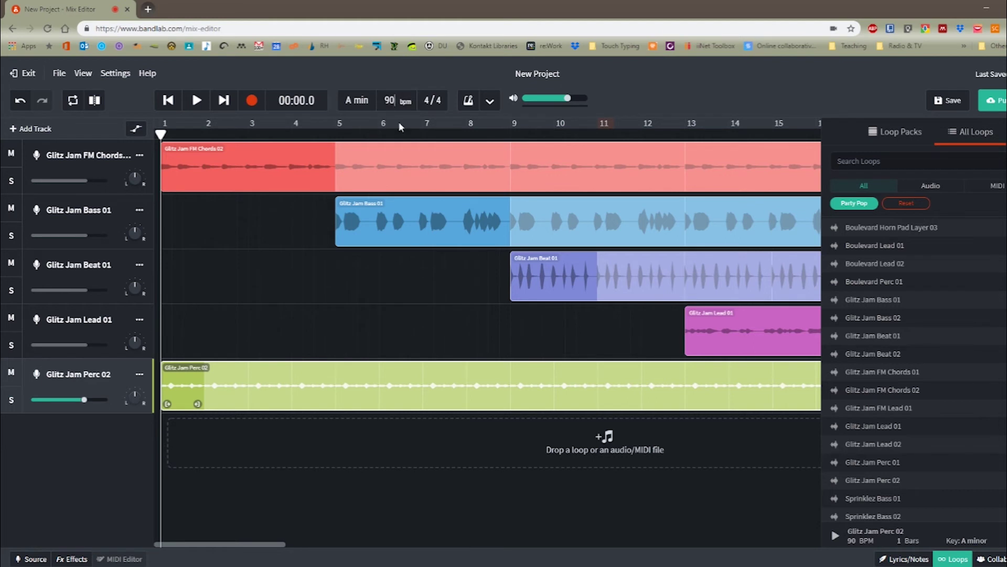
key(Return)
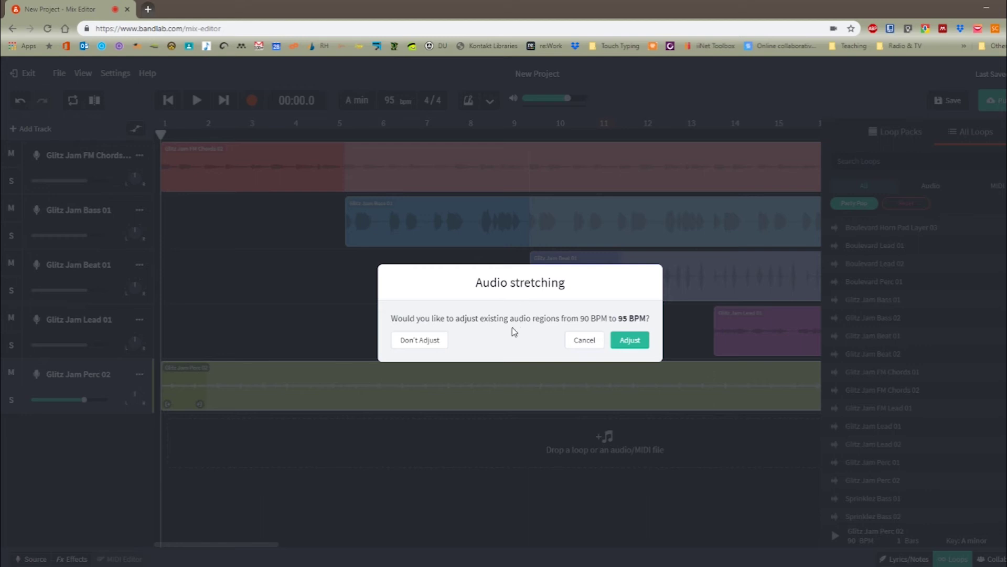
click(631, 341)
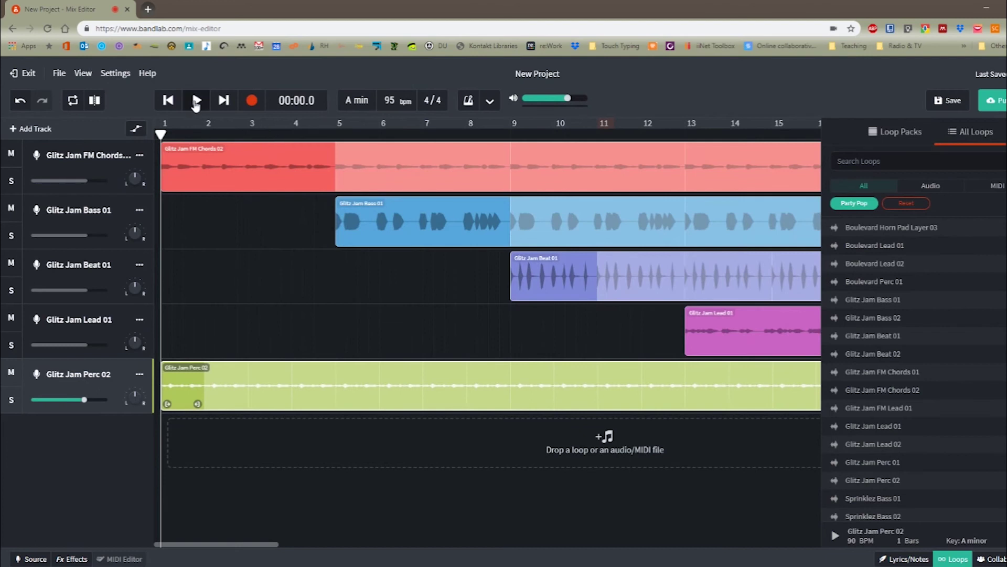
click(196, 102)
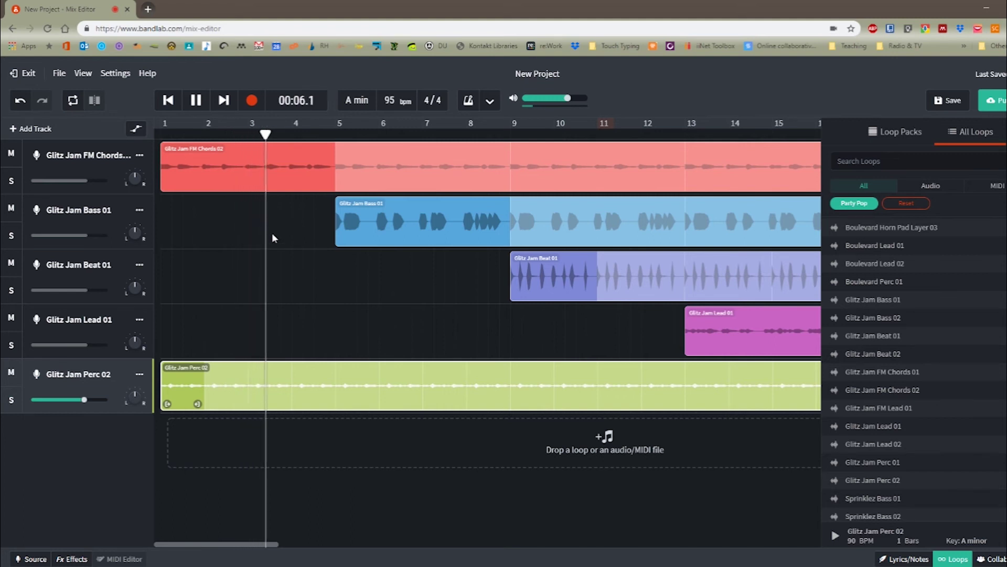
key(space)
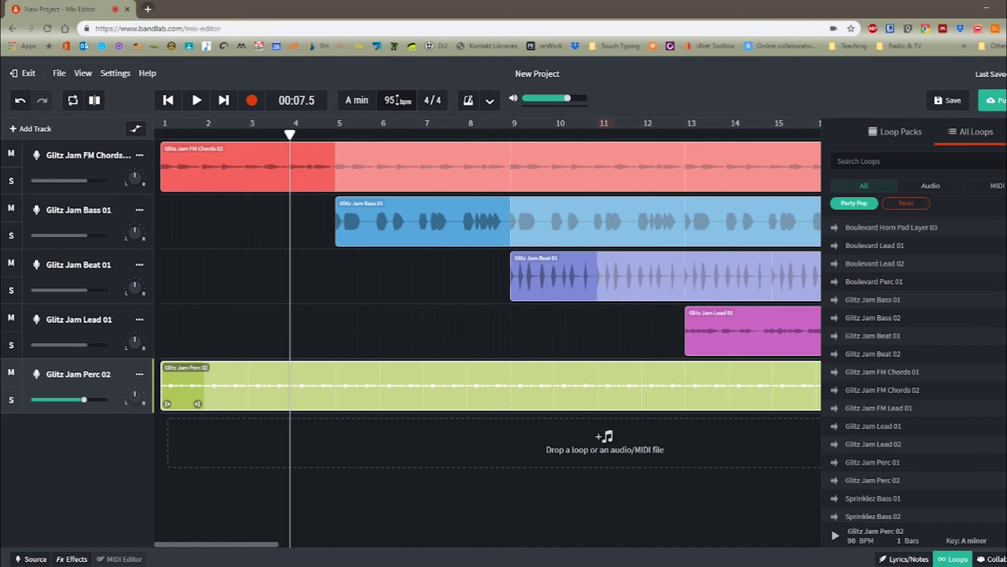
key(ctrl+z)
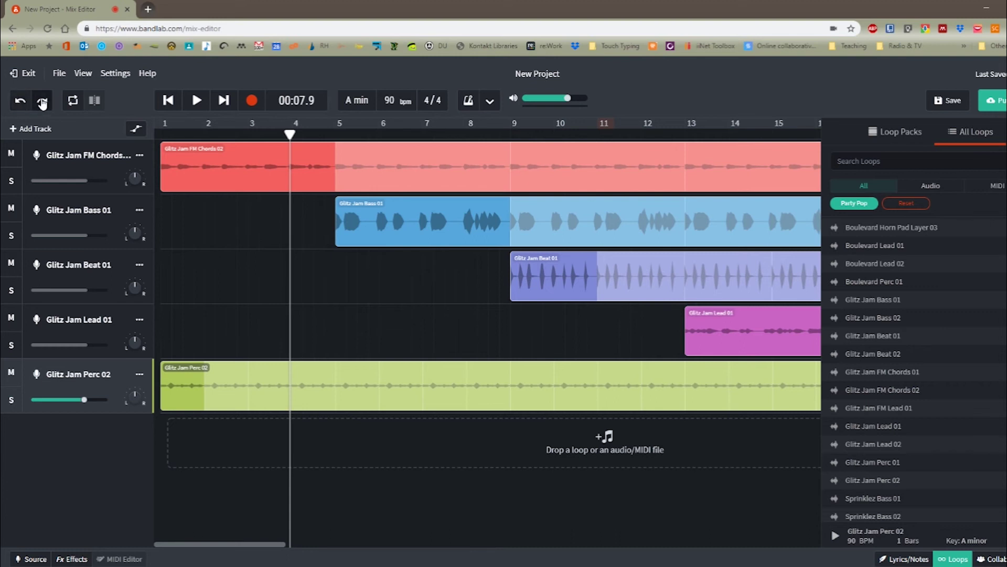
drag(289, 134, 160, 135)
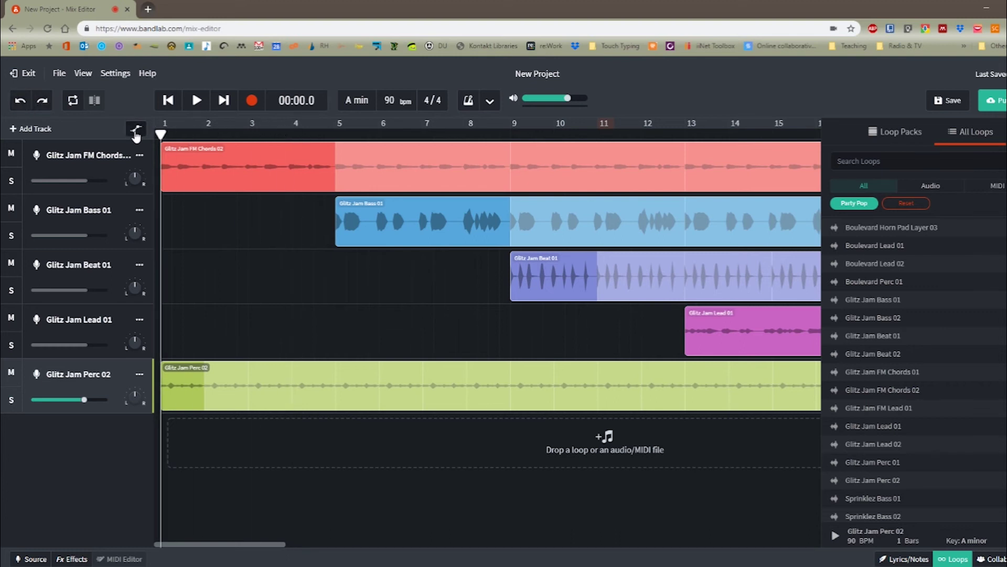
key(space)
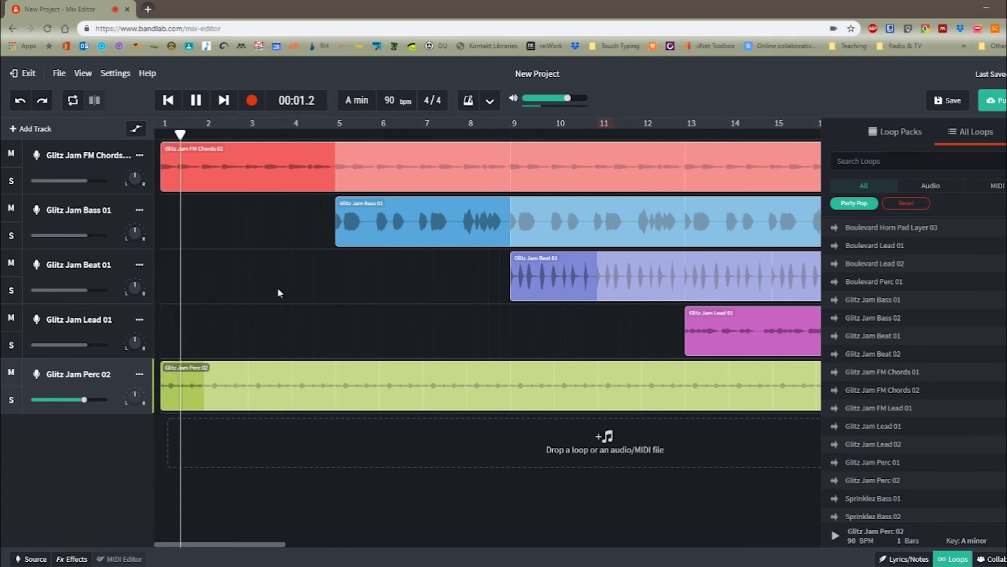
key(space)
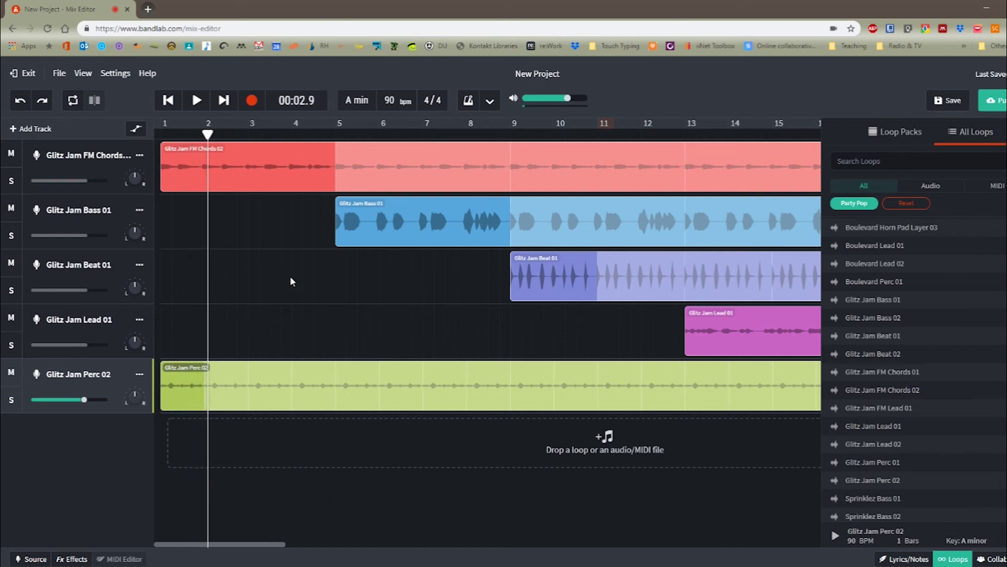
drag(209, 134, 139, 141)
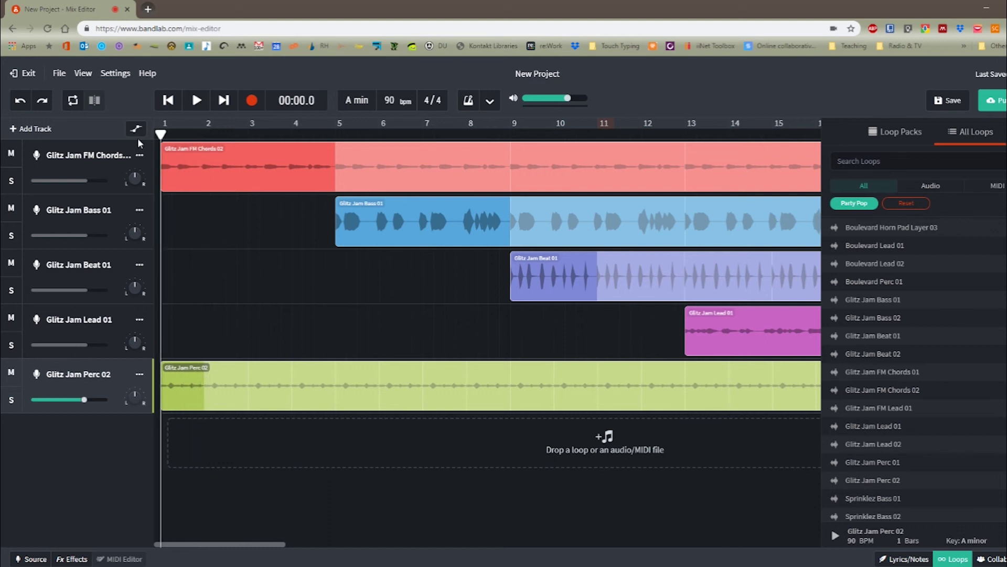
key(space)
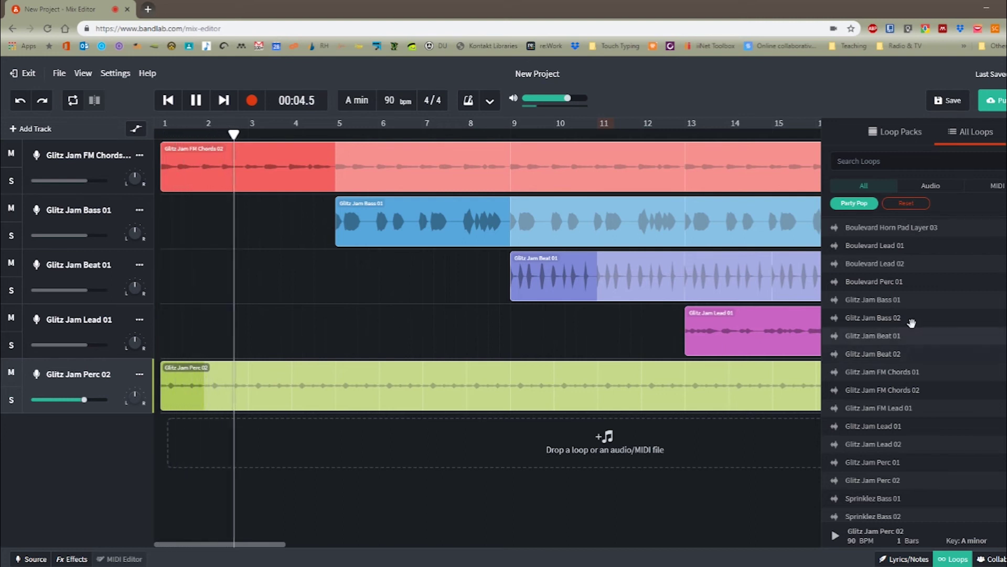
scroll(979, 335, up, 3)
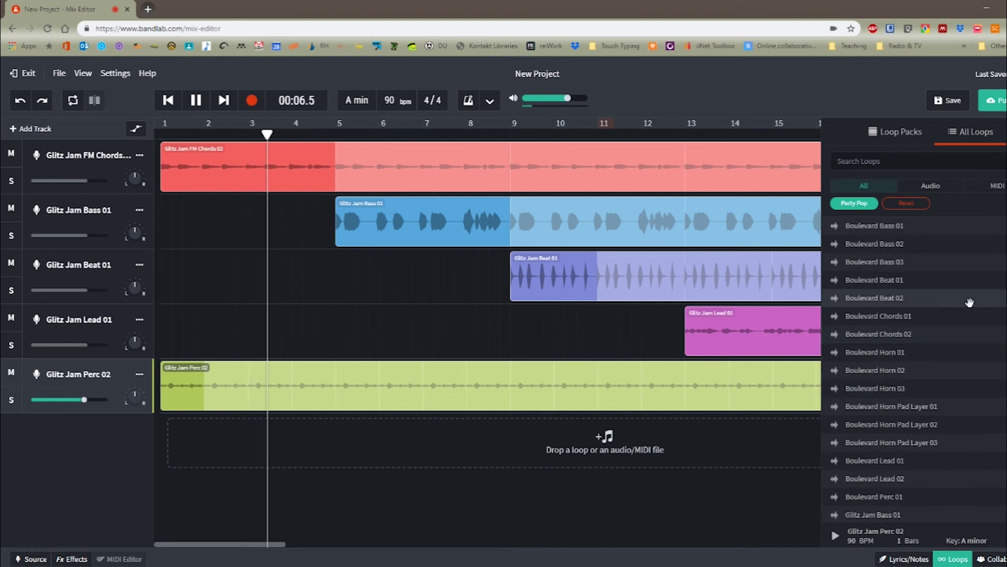
scroll(973, 315, down, 3)
scroll(970, 303, down, 6)
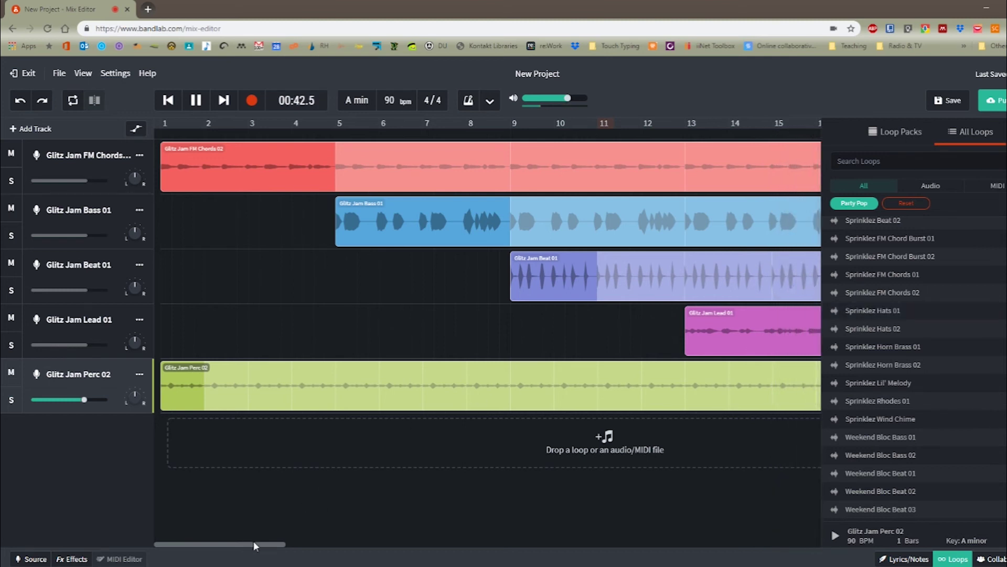
Step: Scroll the timeline to bars 11–25, stop playback, and park the playhead at bar 15
drag(253, 540, 314, 544)
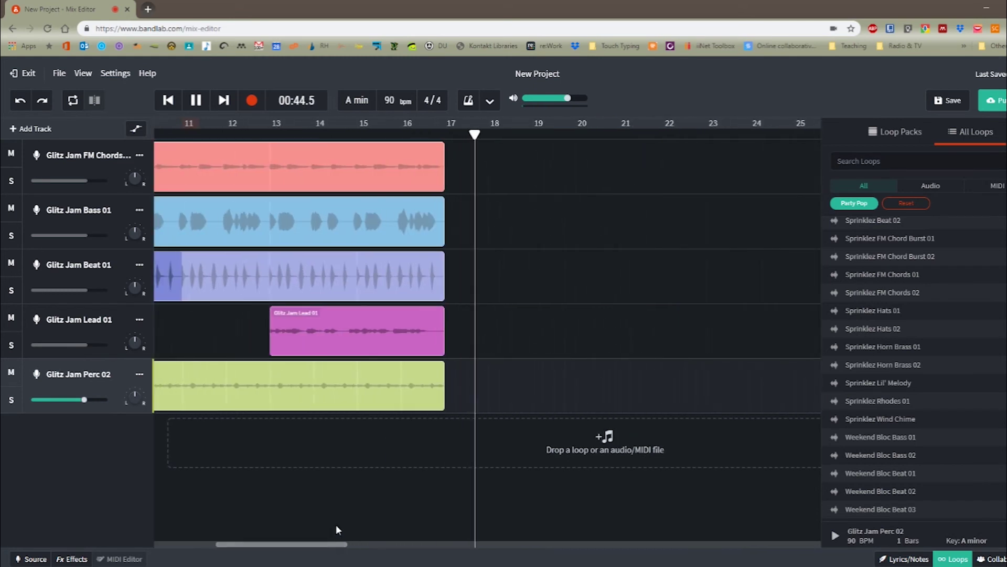
key(space)
drag(475, 135, 357, 134)
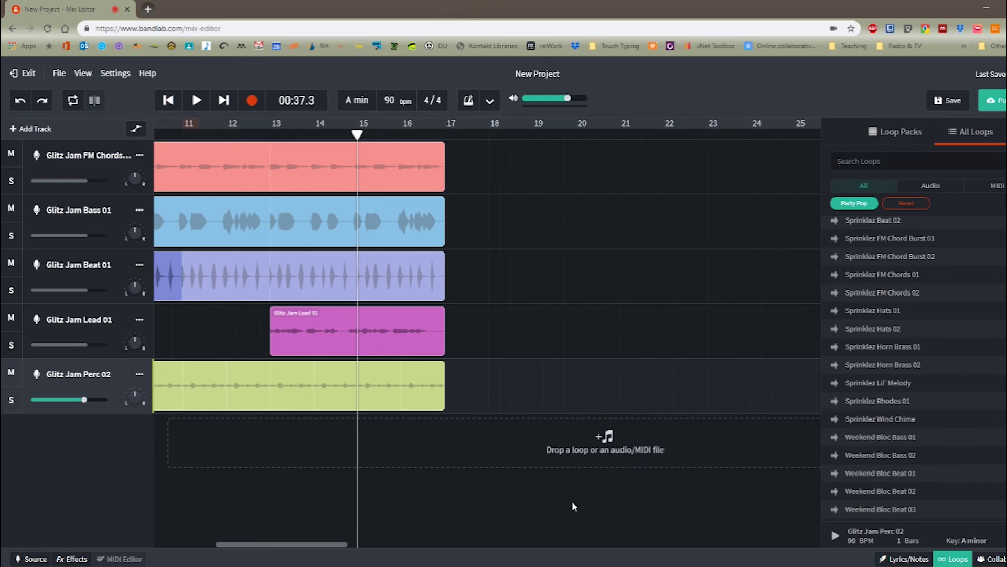
Step: Add Sprinklez Wind Chime as a new track with a 2-bar clip just after bar 16, then play it back
click(880, 420)
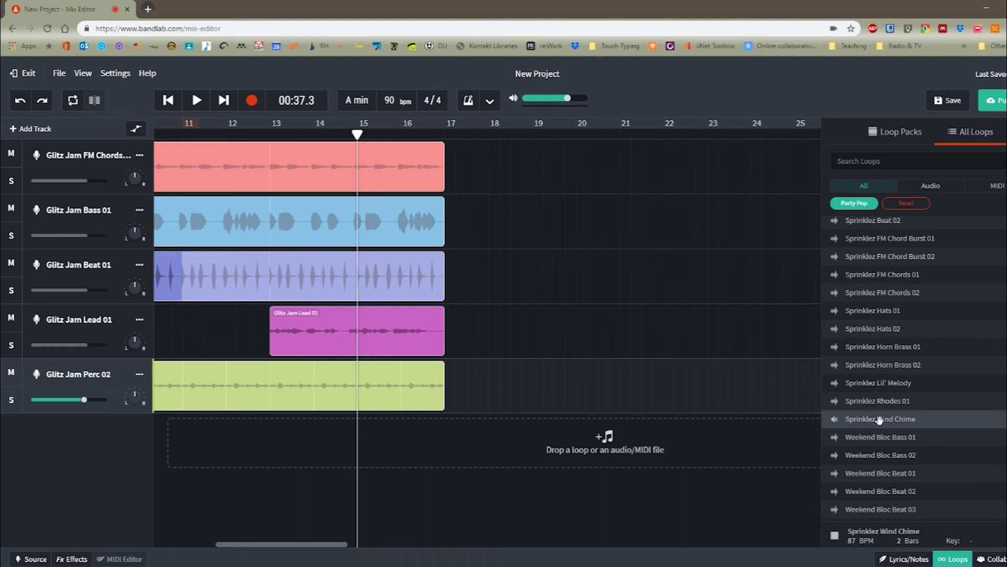
drag(882, 420, 459, 447)
click(397, 133)
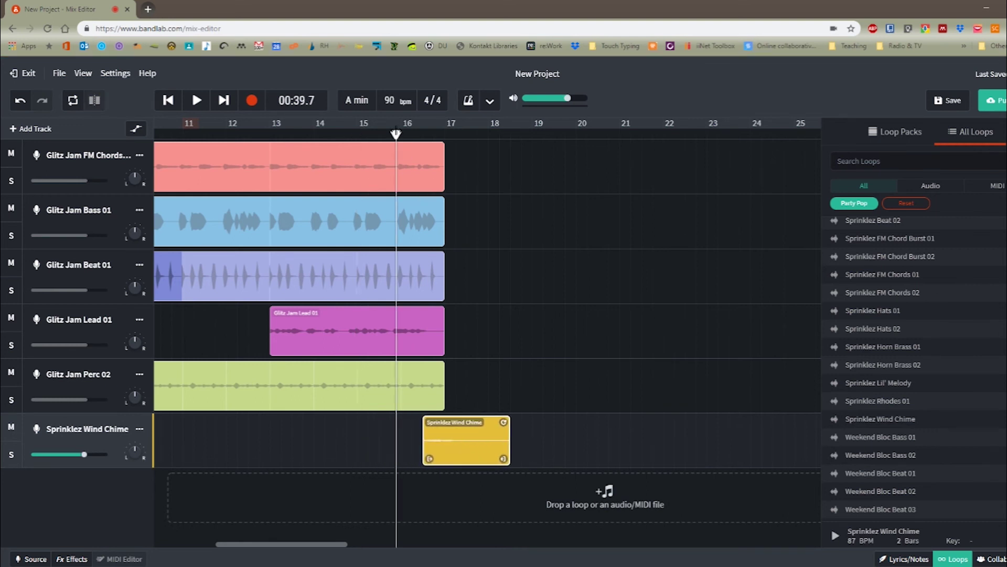
key(space)
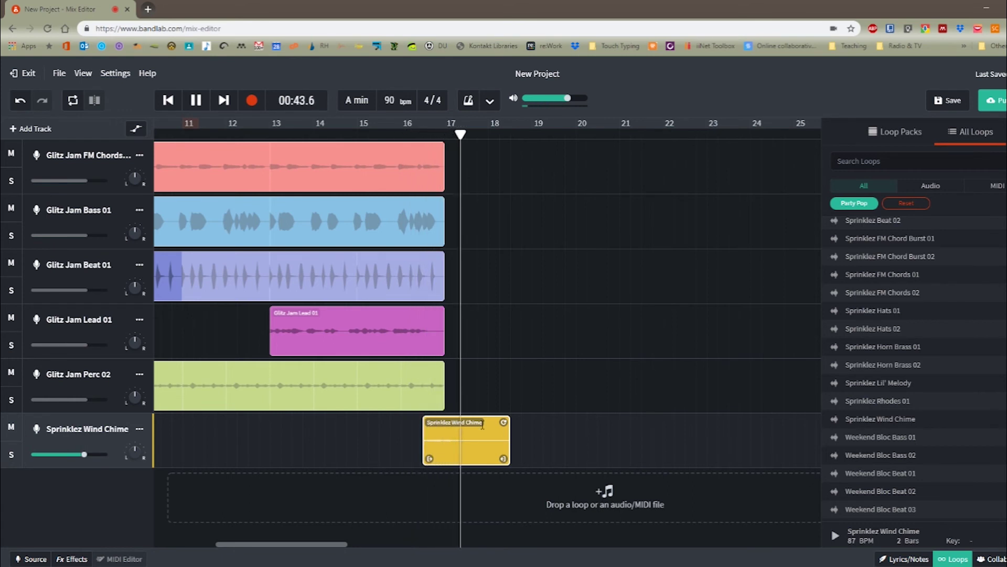
key(space)
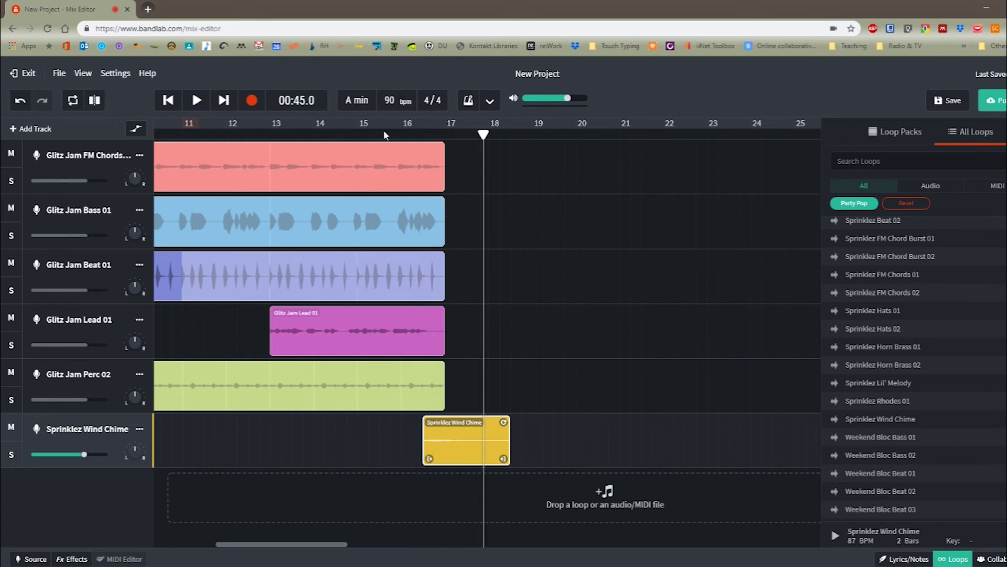
click(368, 132)
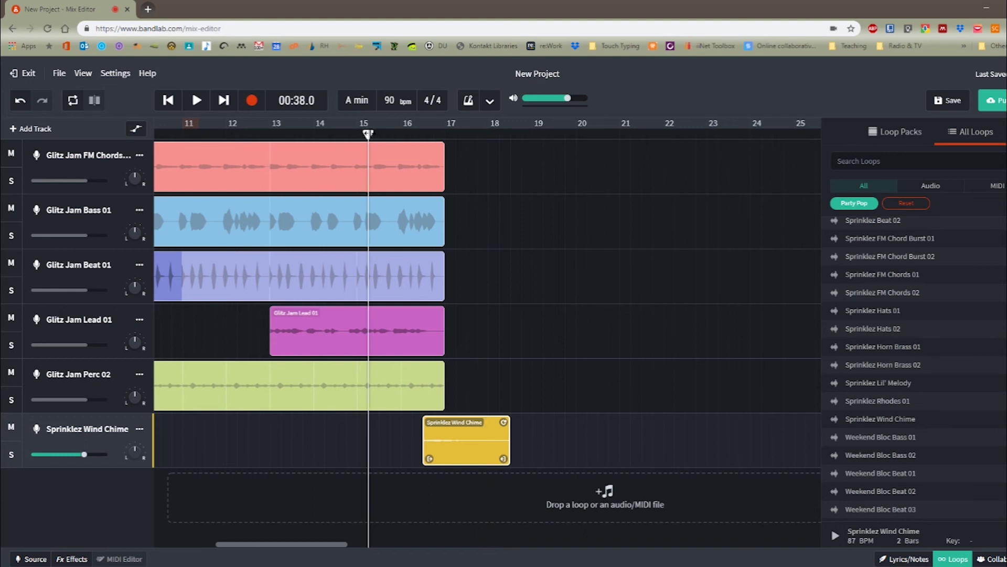
click(330, 133)
click(319, 133)
click(369, 132)
click(890, 348)
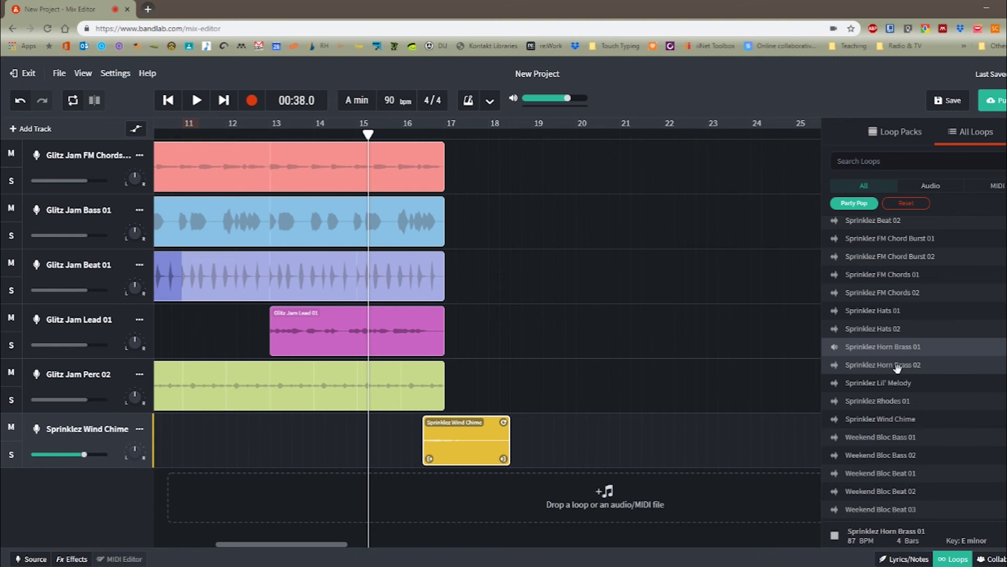
click(897, 366)
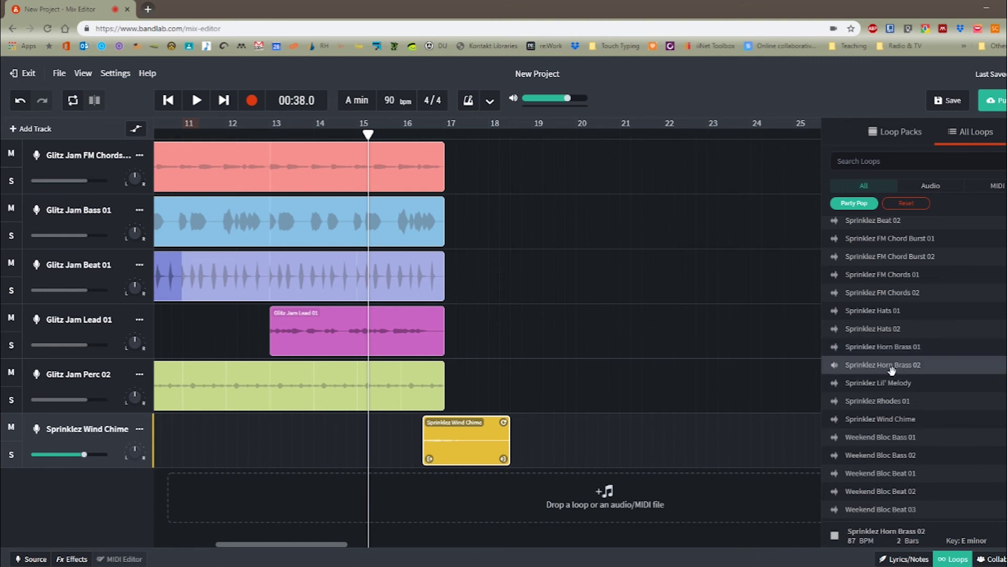
click(895, 367)
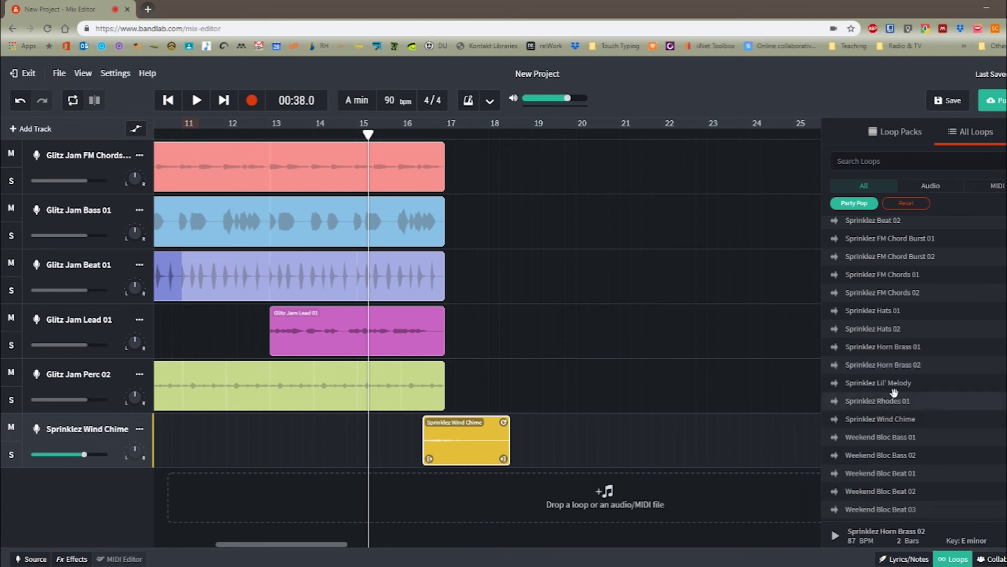
scroll(908, 357, up, 5)
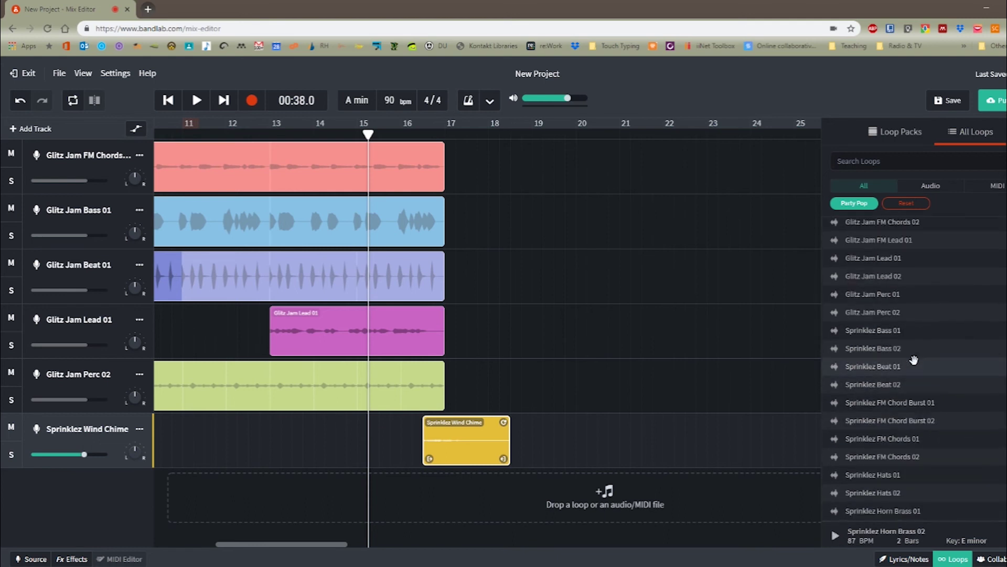
scroll(913, 360, up, 3)
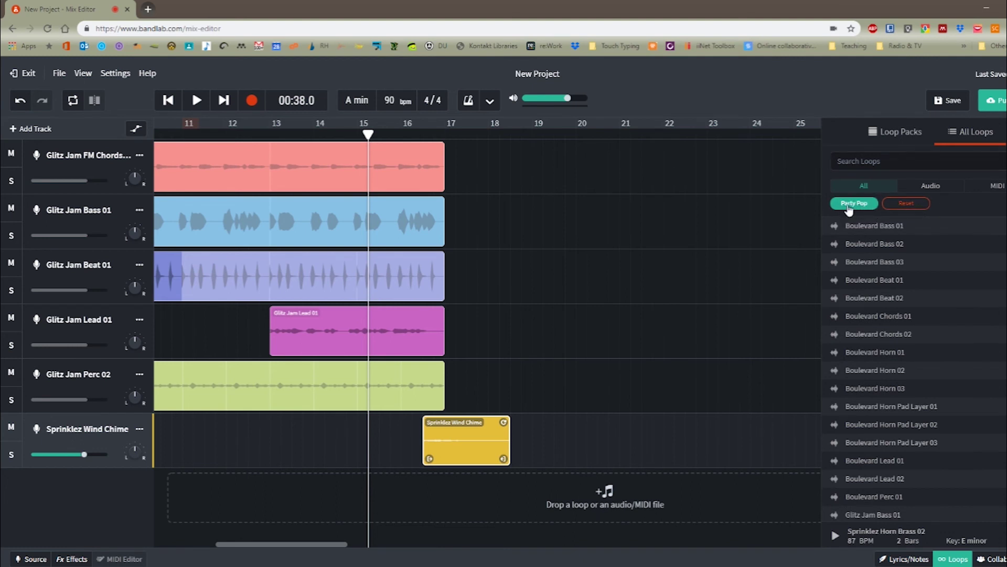
Step: Search the loops for 'rise' and add 80's Riser as a new track just before bar 17
click(907, 206)
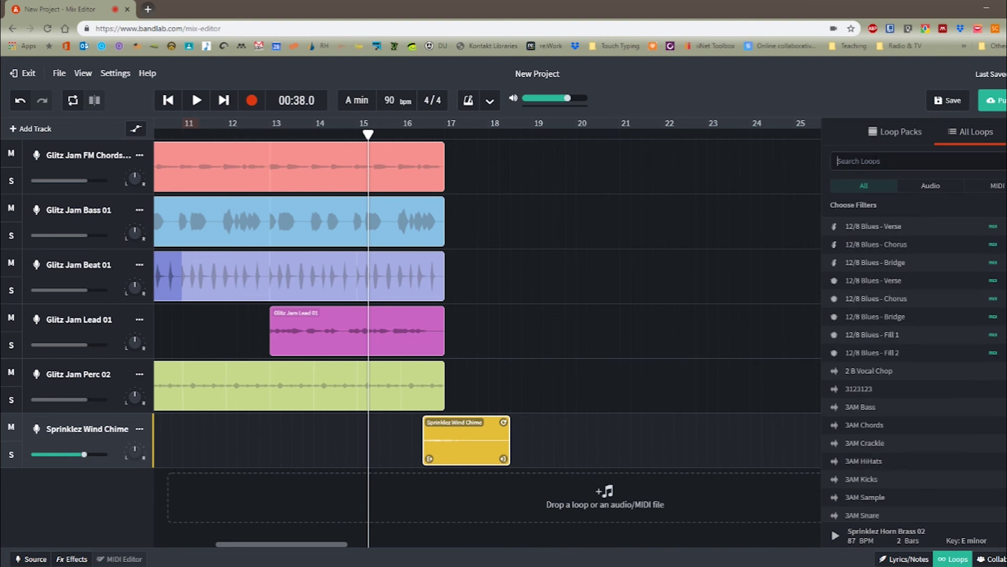
text(riser)
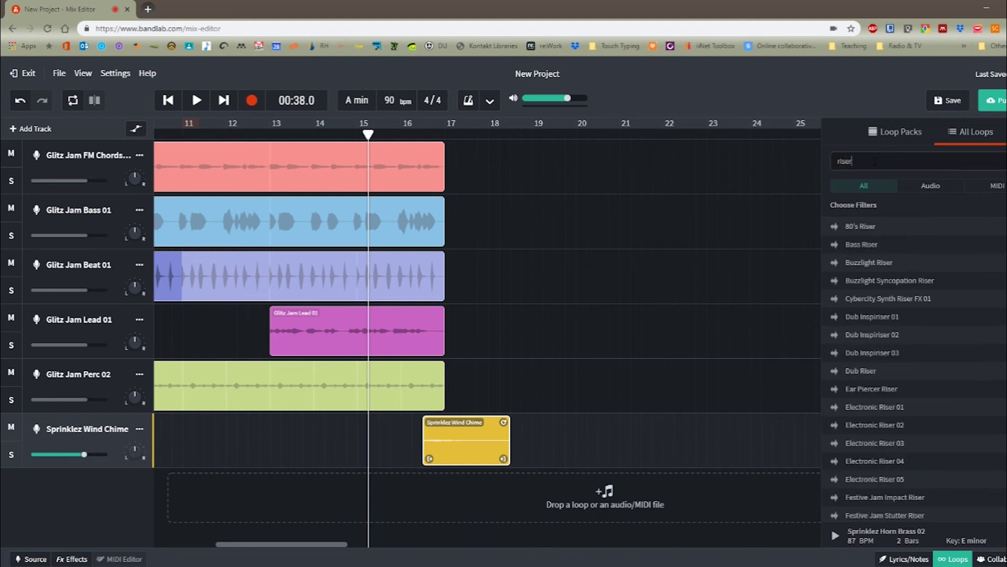
click(869, 226)
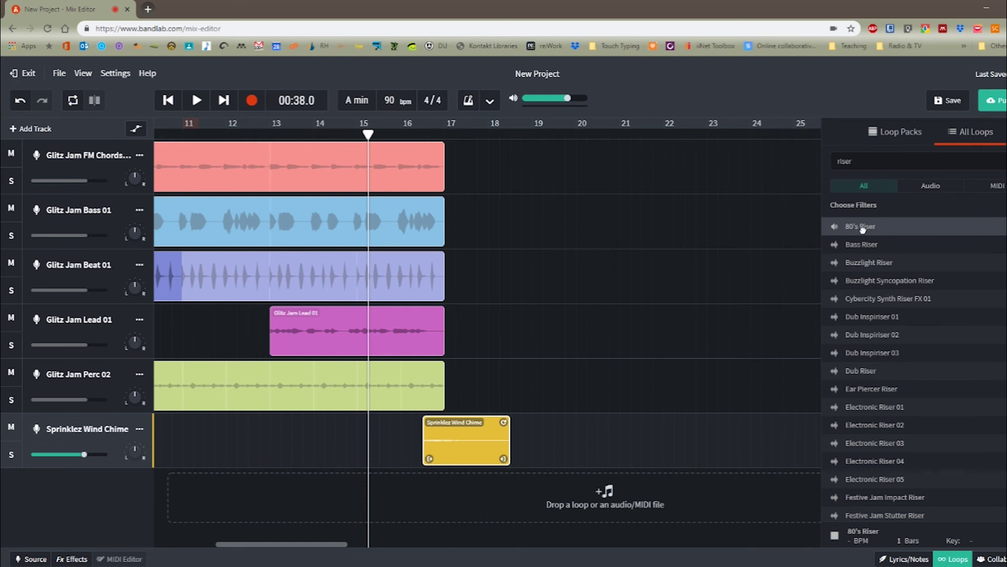
drag(863, 229, 438, 501)
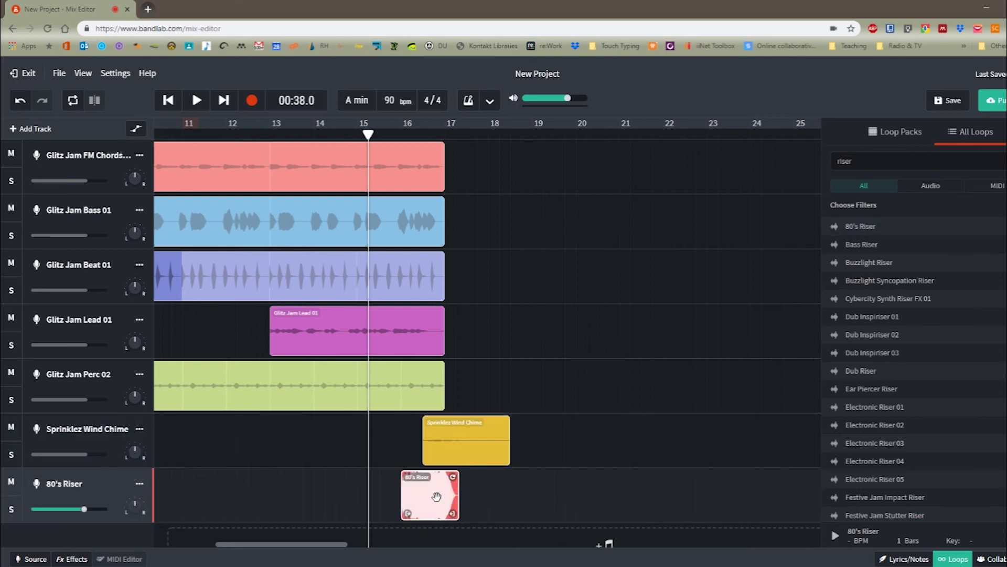
key(space)
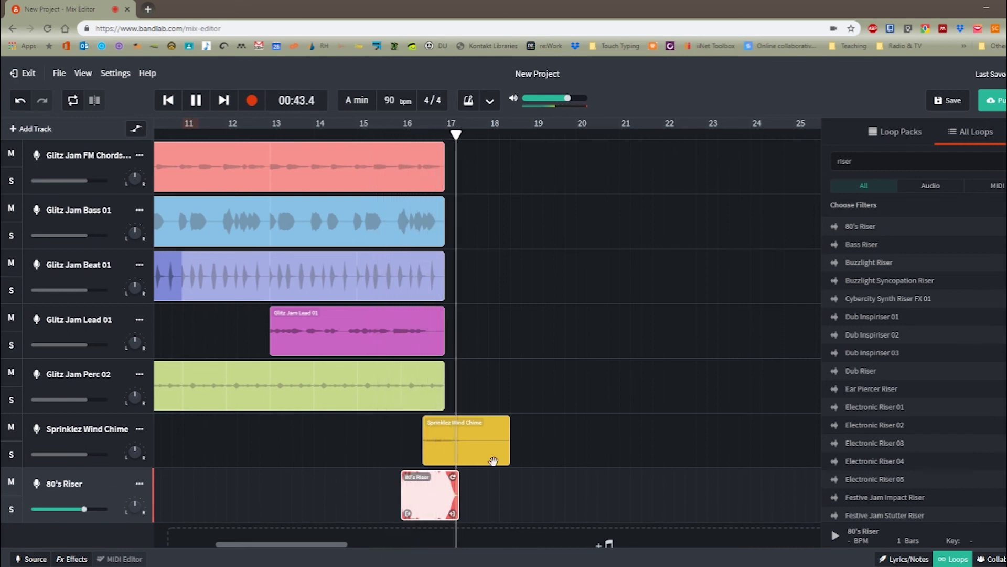
key(space)
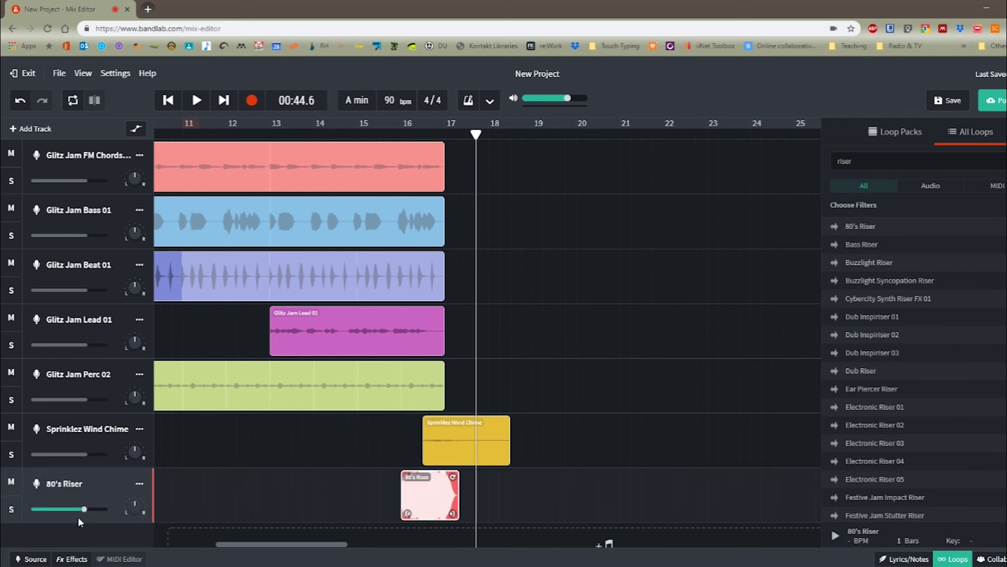
Step: Lower the 80's Riser track volume to about -15.3 dB and replay from around bar 15
drag(84, 509, 60, 509)
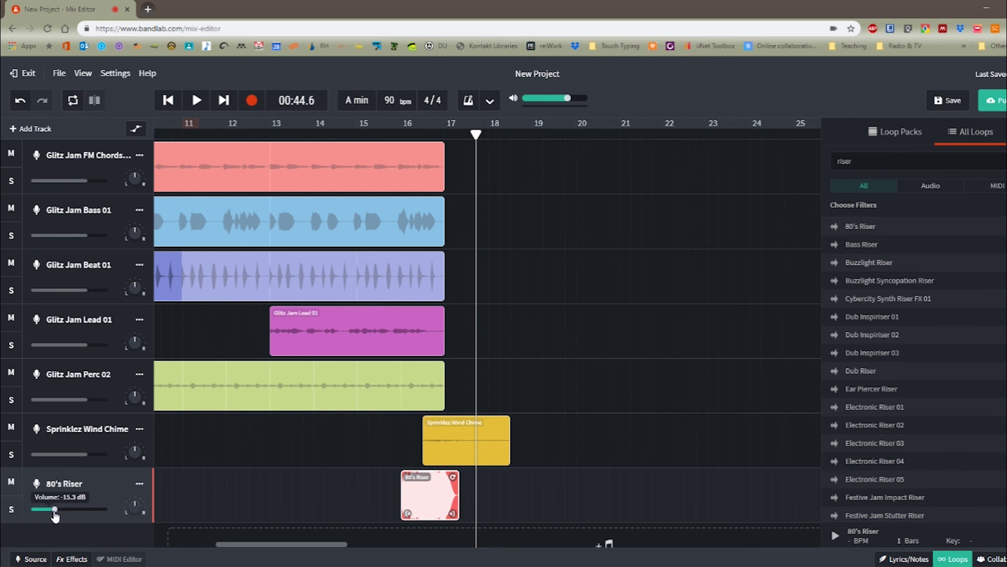
drag(476, 134, 364, 134)
key(space)
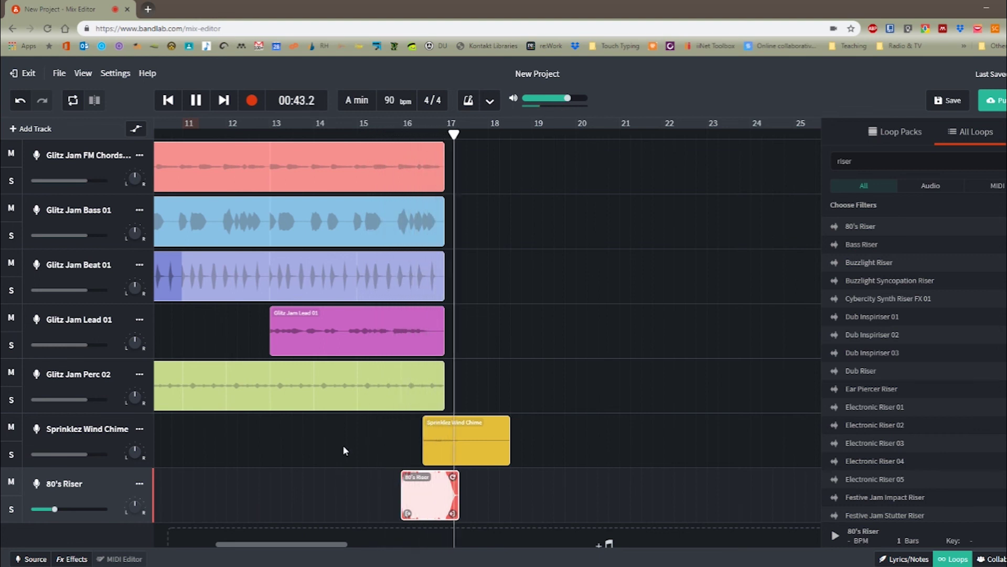
key(space)
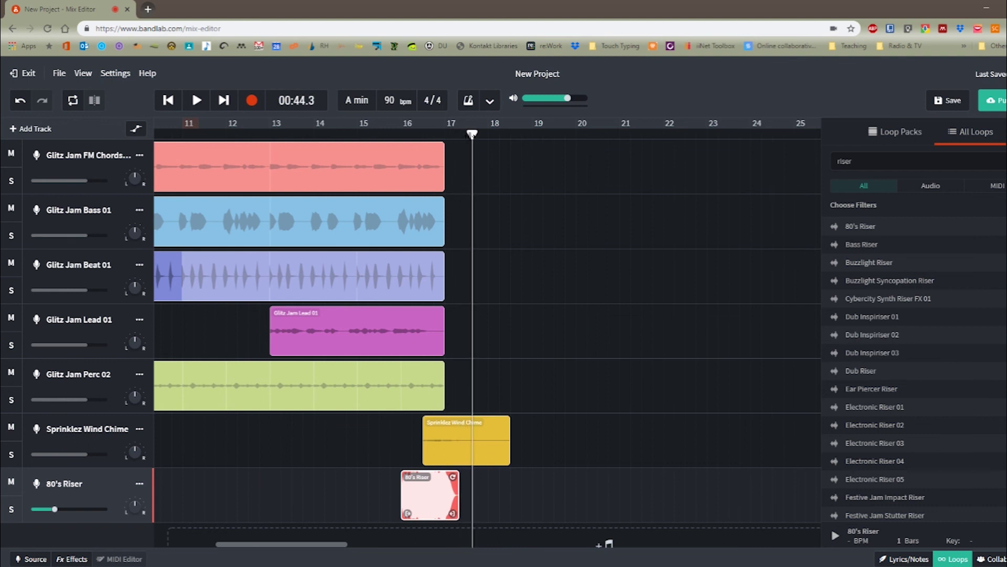
Step: Shift the Sprinklez Wind Chime clip slightly later and play back the section before the risers
drag(456, 443, 469, 442)
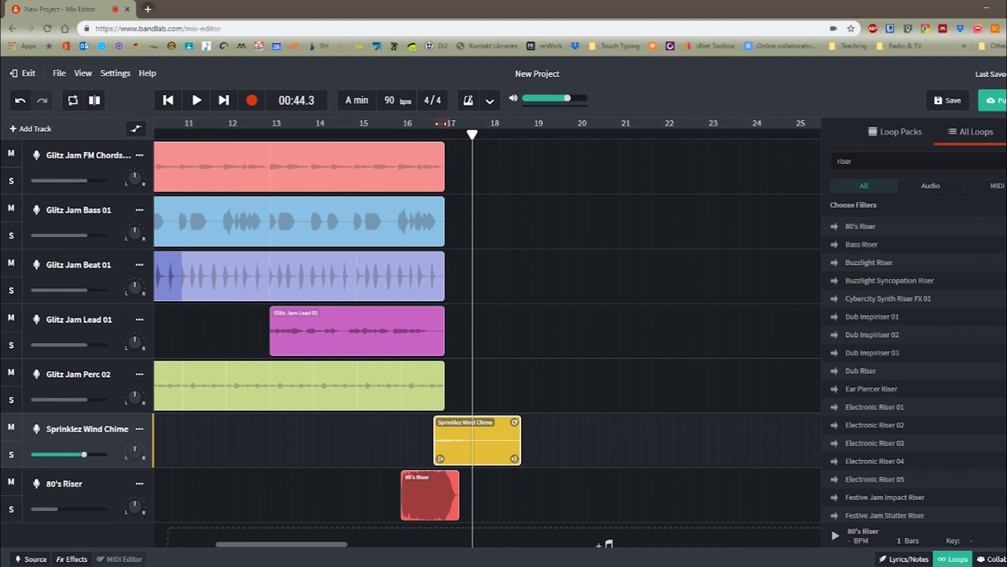
drag(472, 134, 417, 132)
key(space)
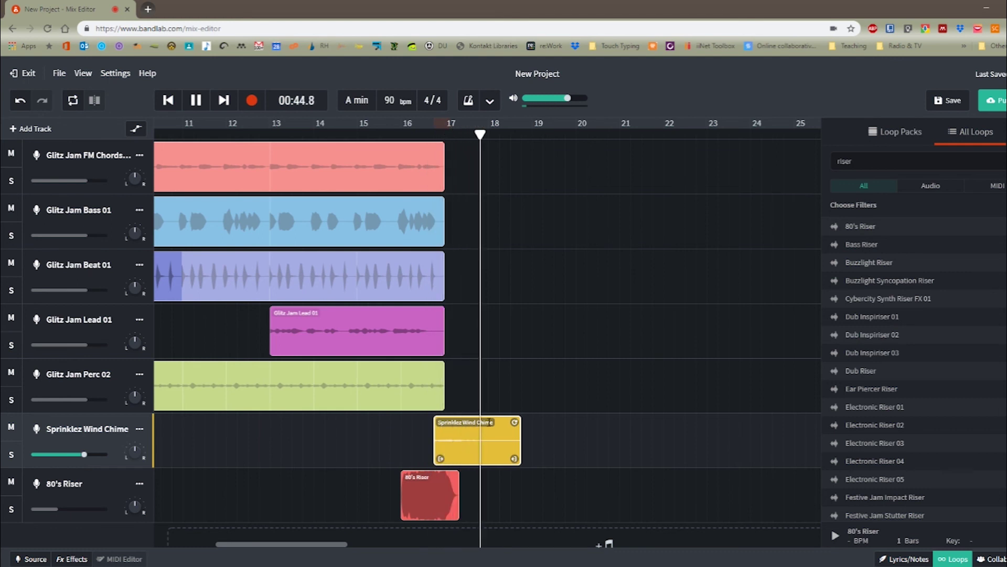
key(space)
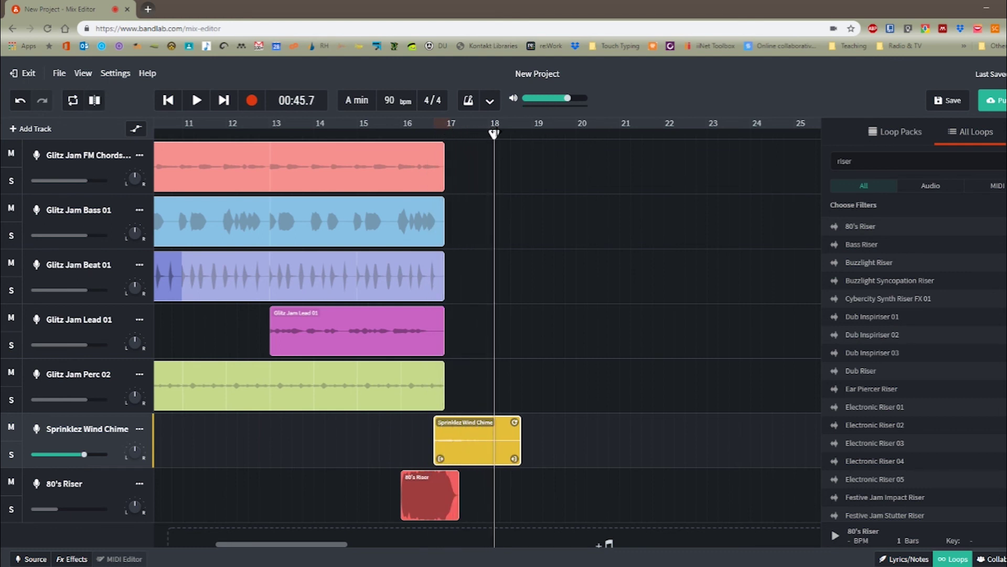
Step: Audition riser loops Cybercity Synth Riser FX 01, Electronic Riser 05, Glitch Lightning Riser 01, Noise Riser, and Quack! Impact Riser
click(879, 298)
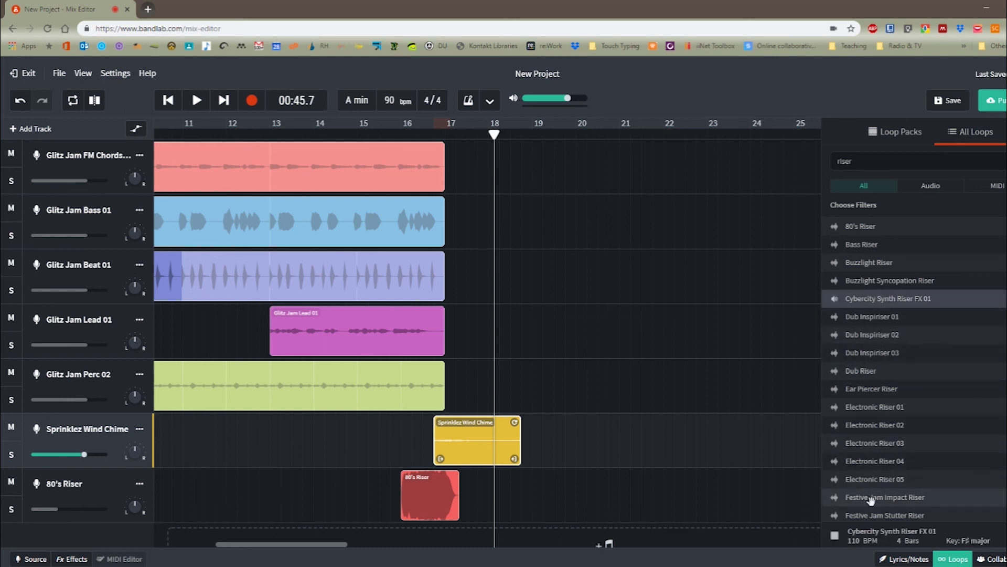
click(876, 477)
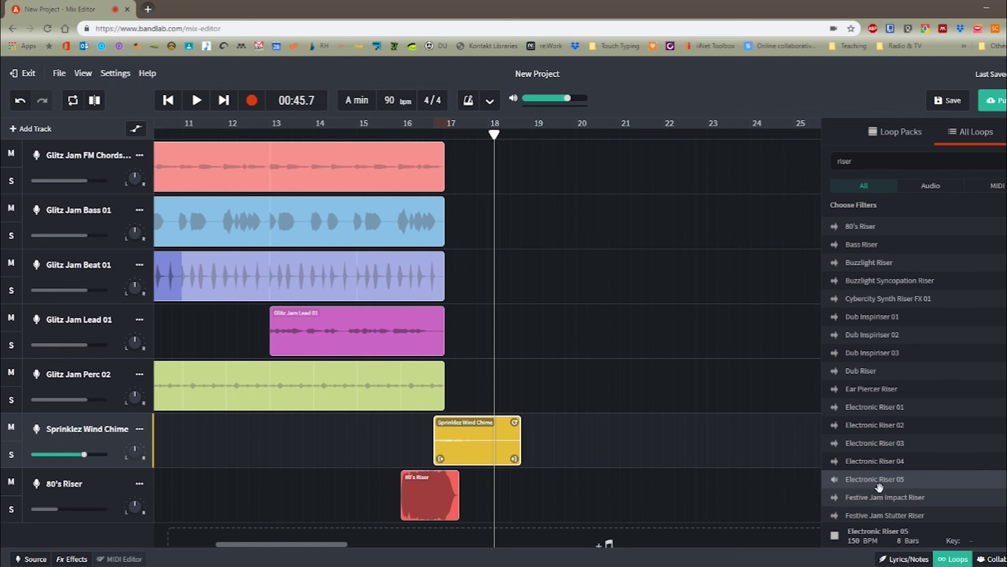
scroll(877, 462, down, 2)
scroll(878, 460, down, 1)
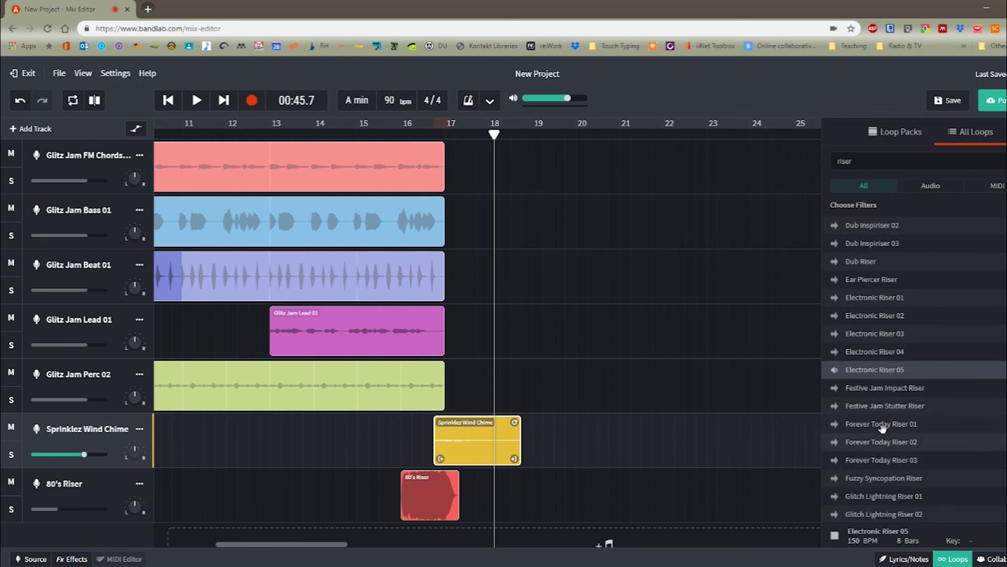
click(877, 497)
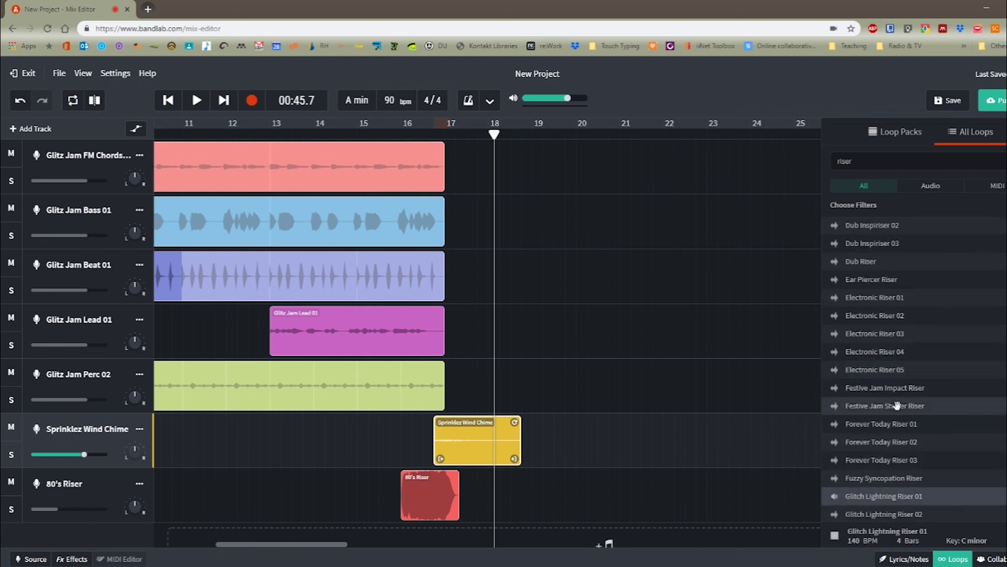
scroll(894, 412, down, 4)
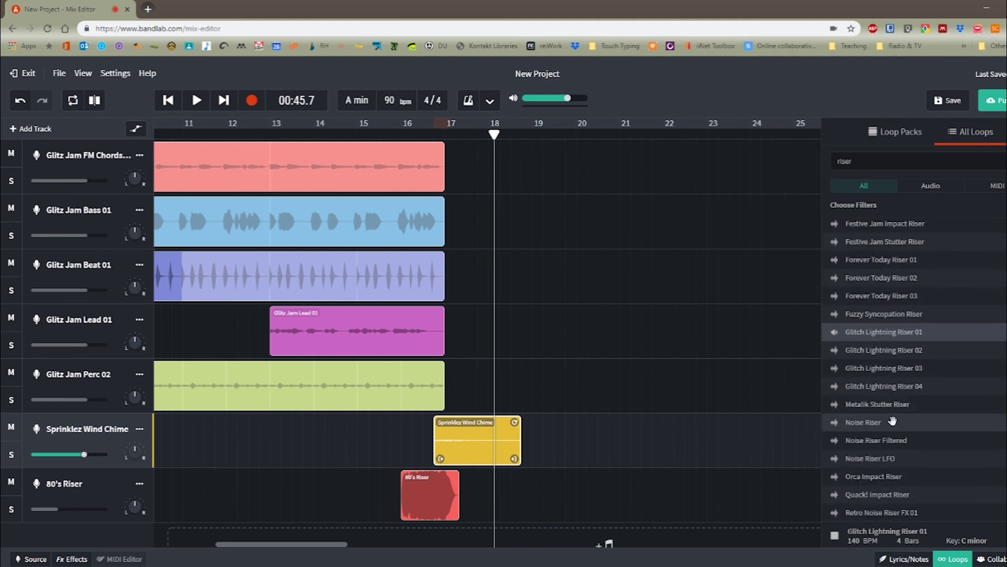
click(873, 423)
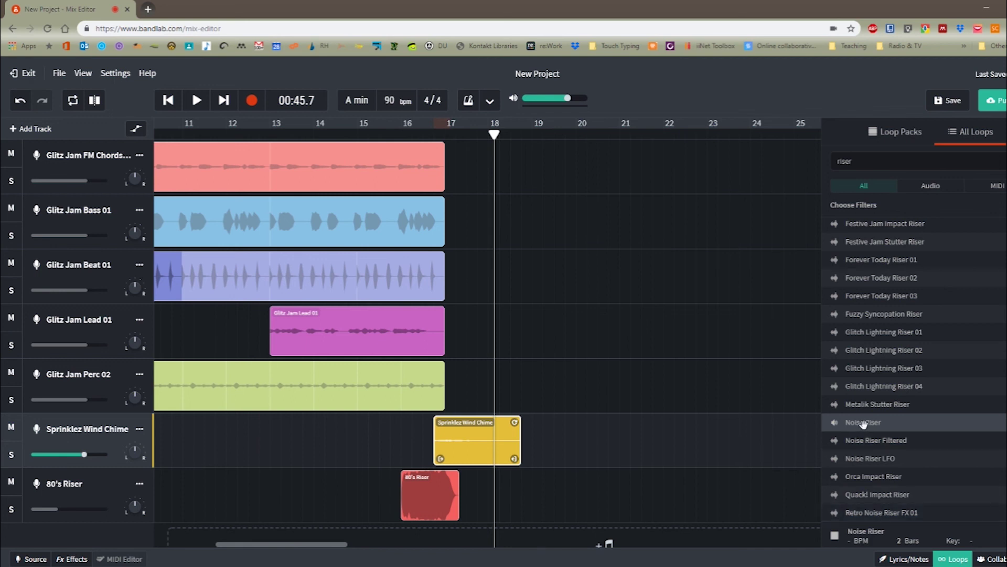
click(847, 494)
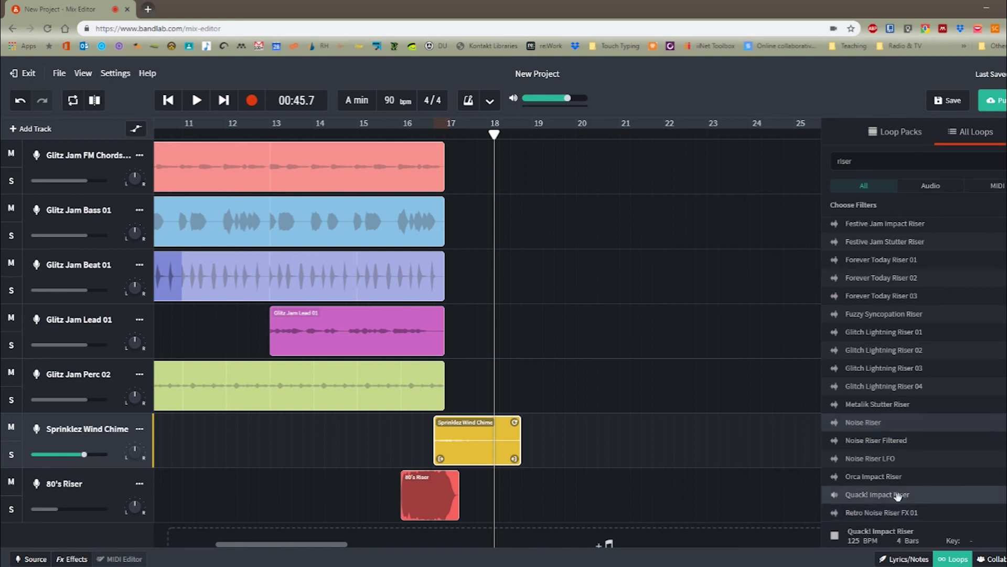
scroll(887, 442, down, 2)
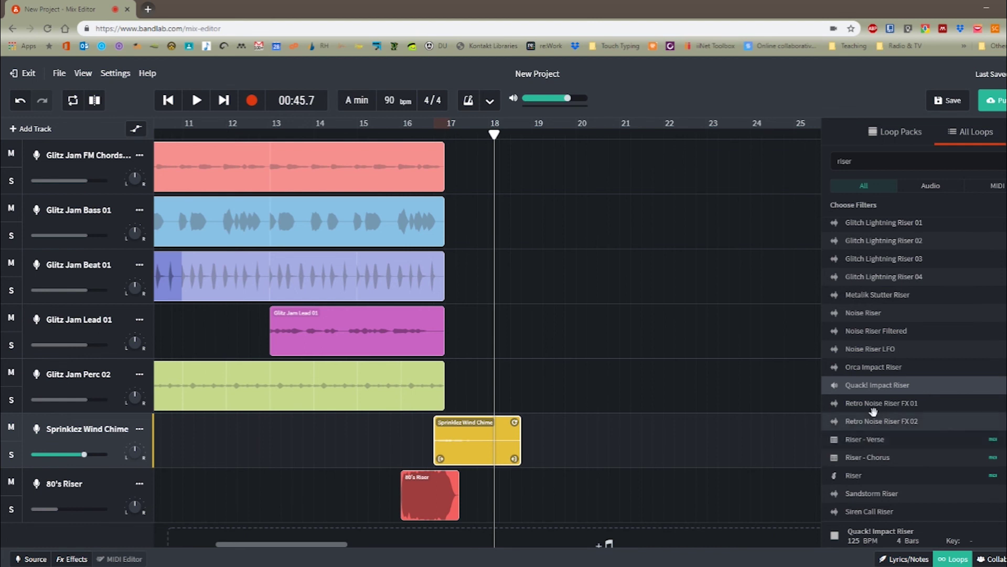
Step: Add a Quack! Impact Riser track, align its clip to bars 13–17, and play from bar 12
drag(861, 386, 405, 527)
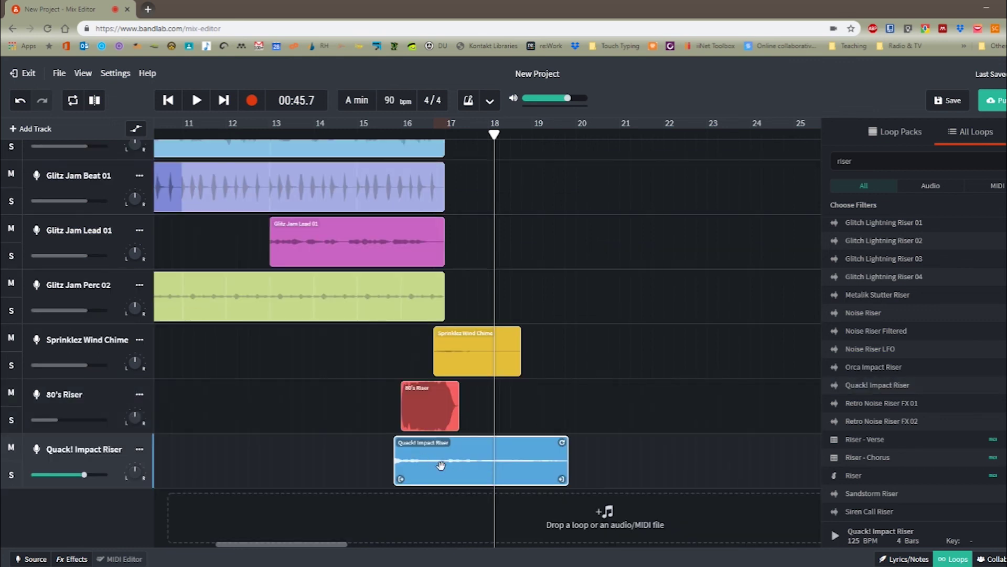
drag(452, 466, 370, 472)
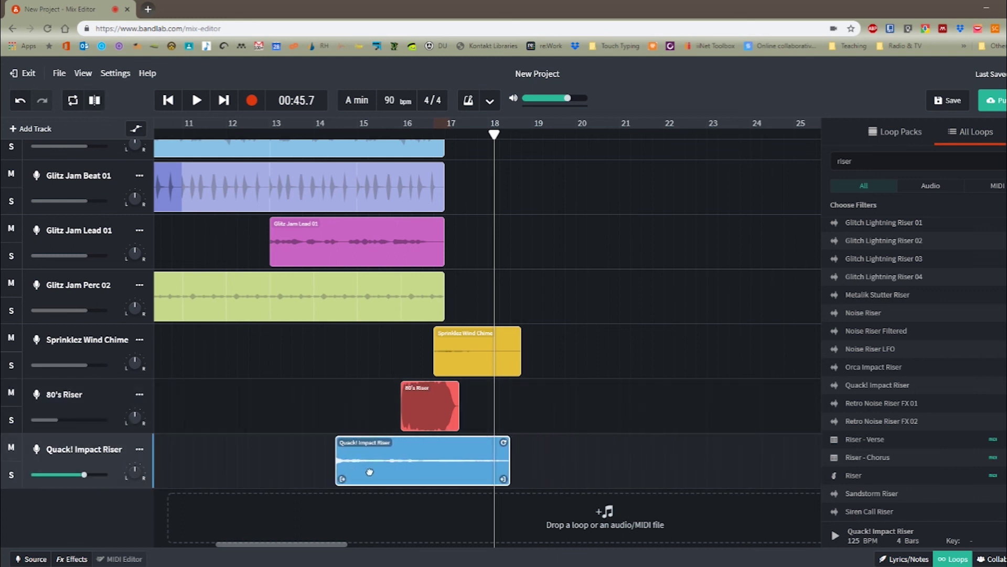
drag(494, 135, 260, 189)
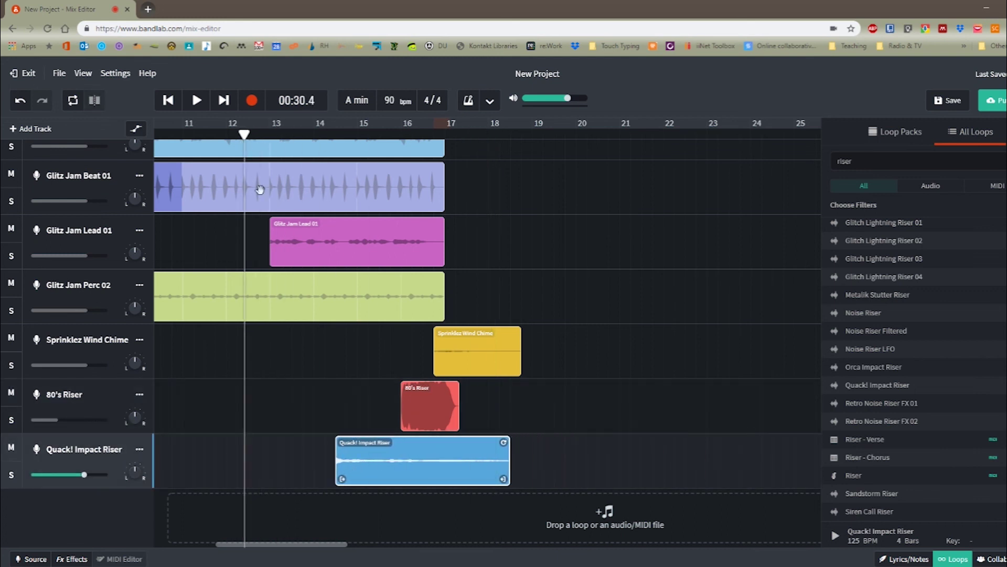
drag(370, 469, 305, 478)
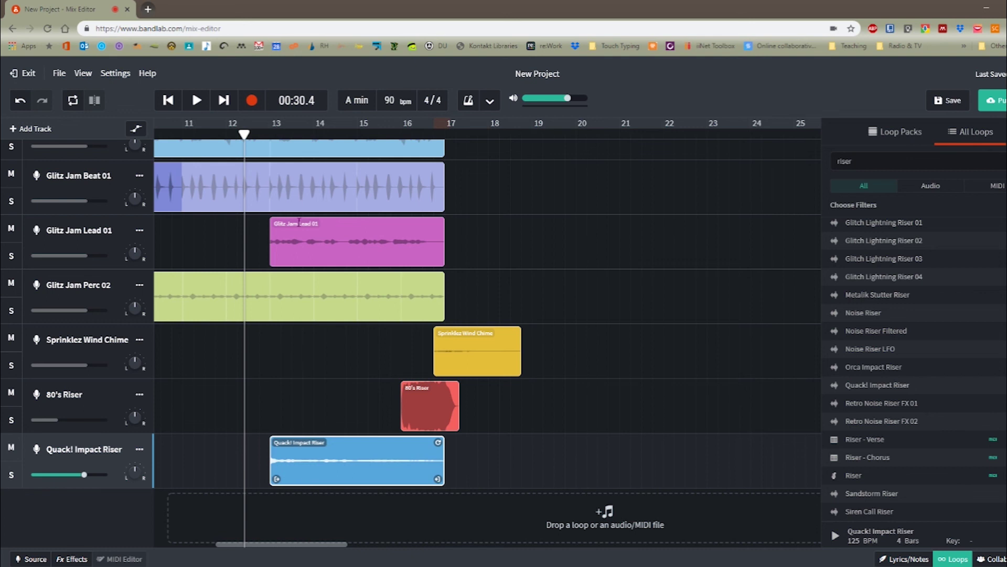
key(space)
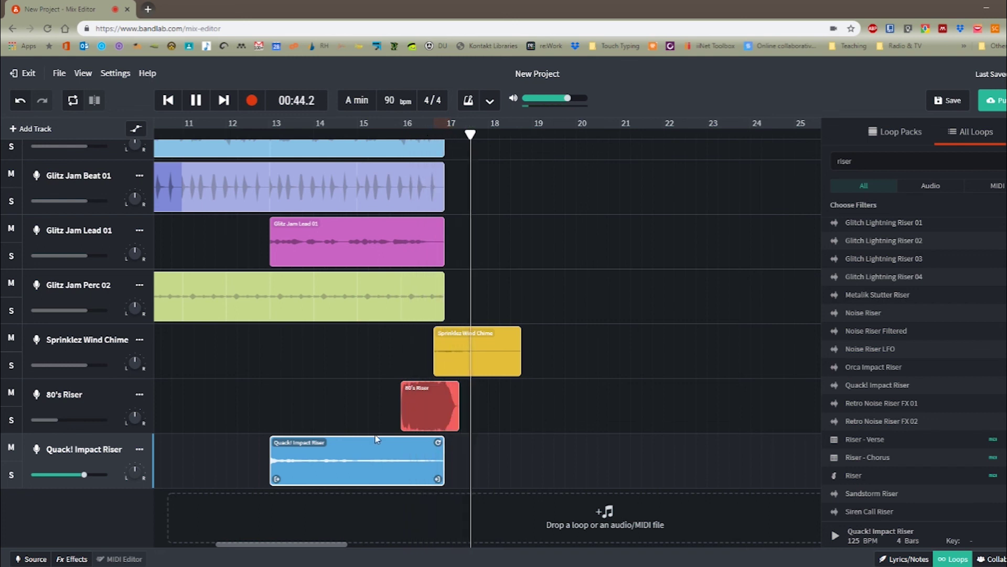
key(space)
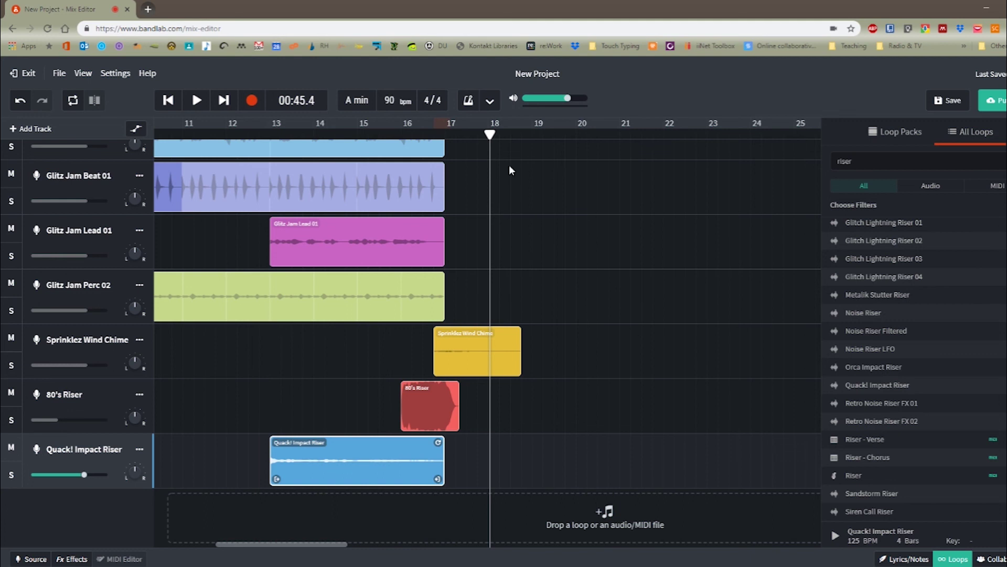
drag(490, 134, 147, 131)
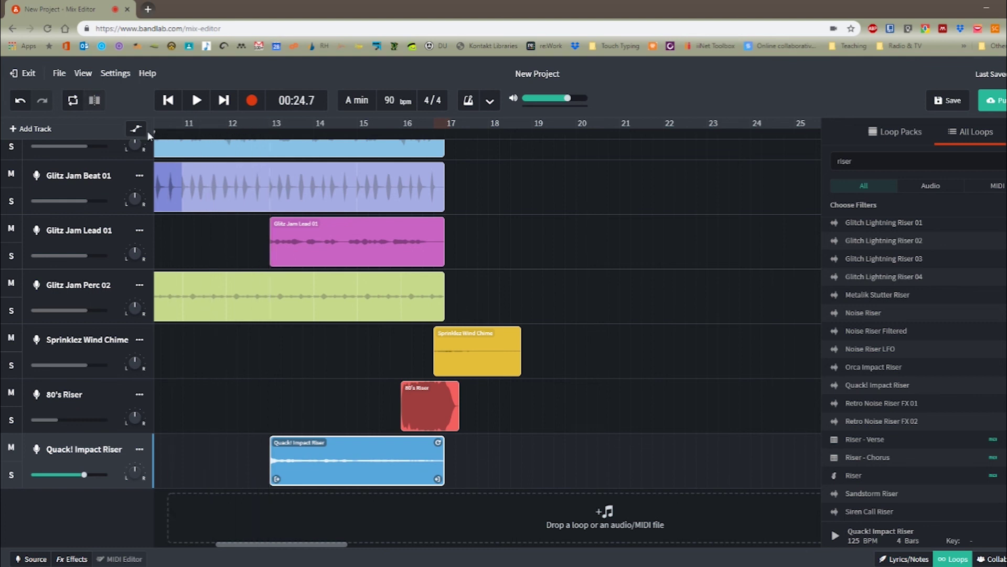
click(244, 134)
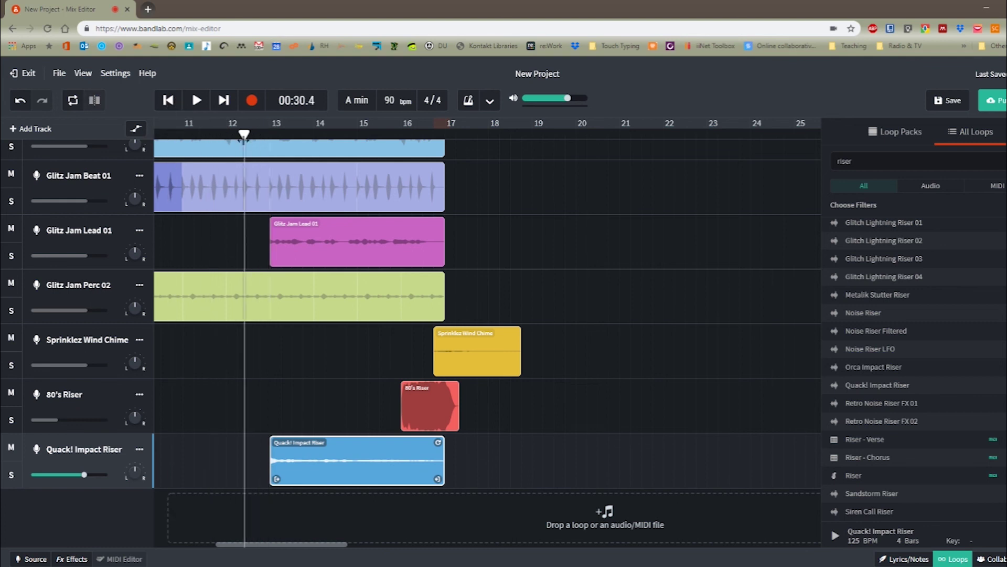